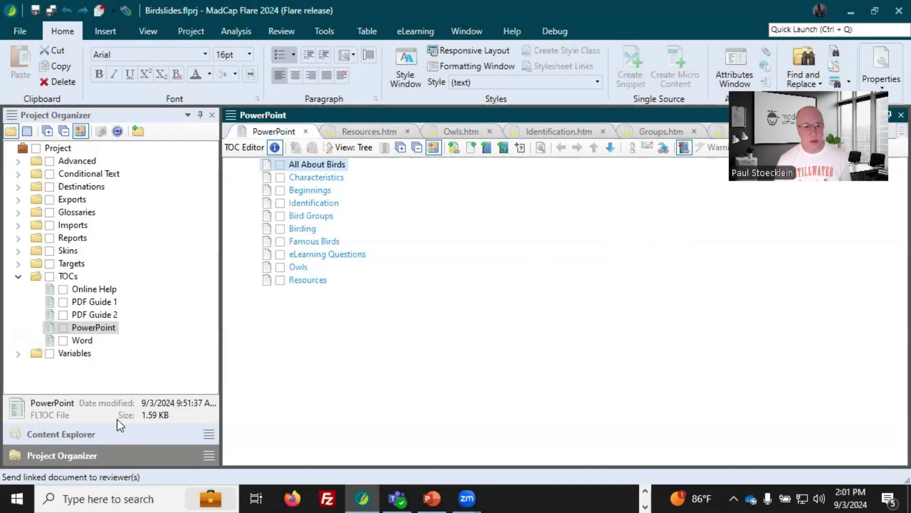
pyautogui.click(107, 429)
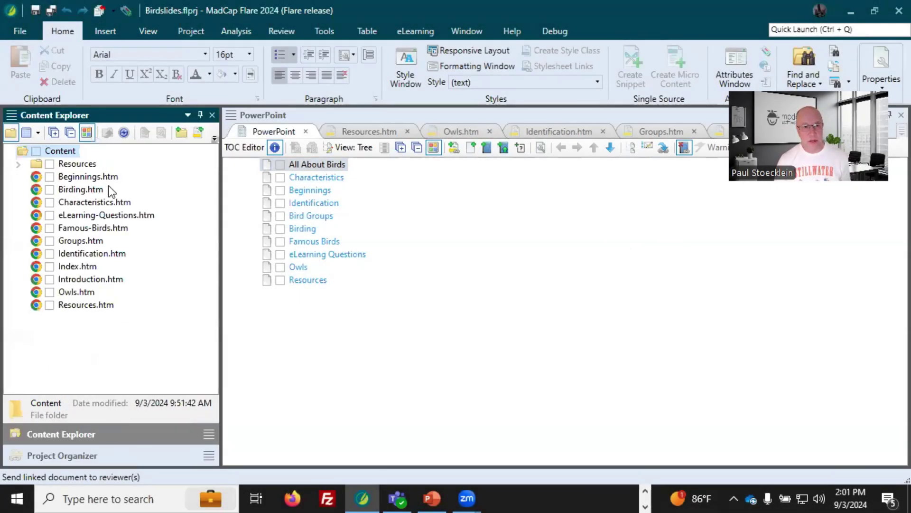
pyautogui.click(116, 453)
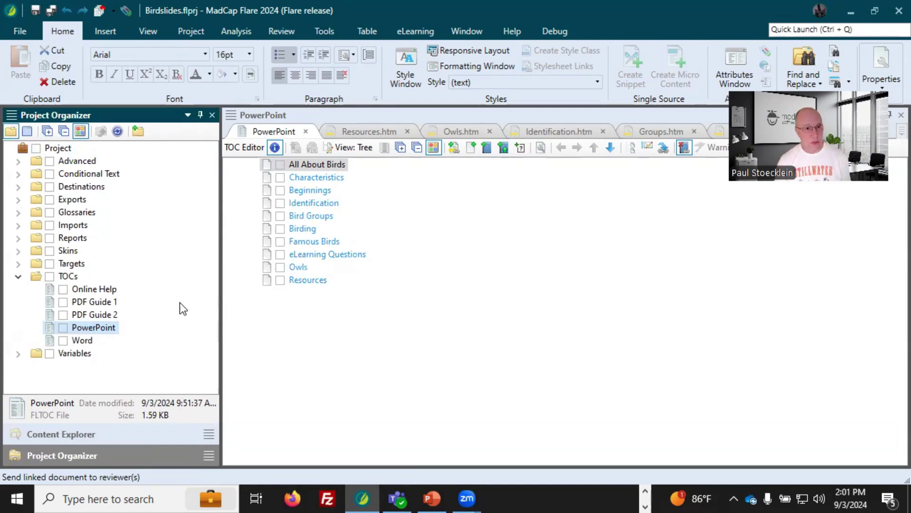
# Add a page layout named PowerPoint to the content's PageLayouts resource folder, based on the Landscape16x9 factory template.
pyautogui.click(103, 437)
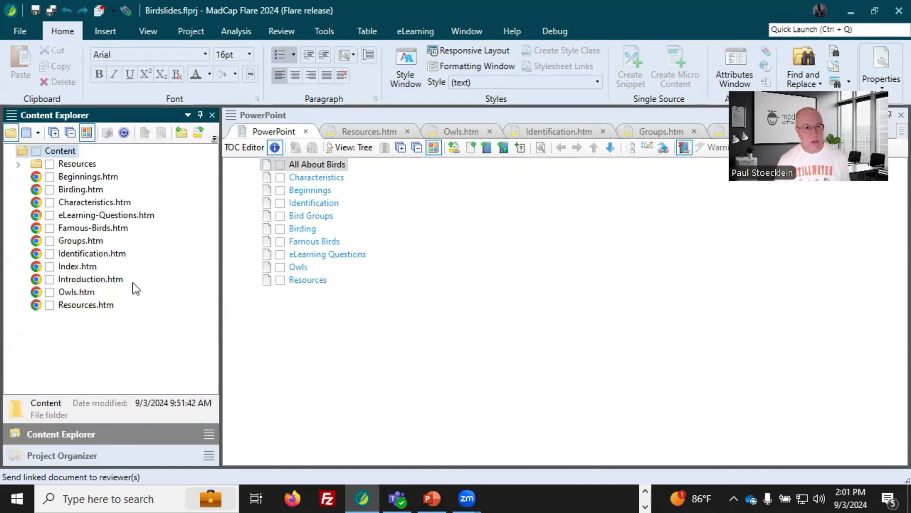
pyautogui.click(18, 164)
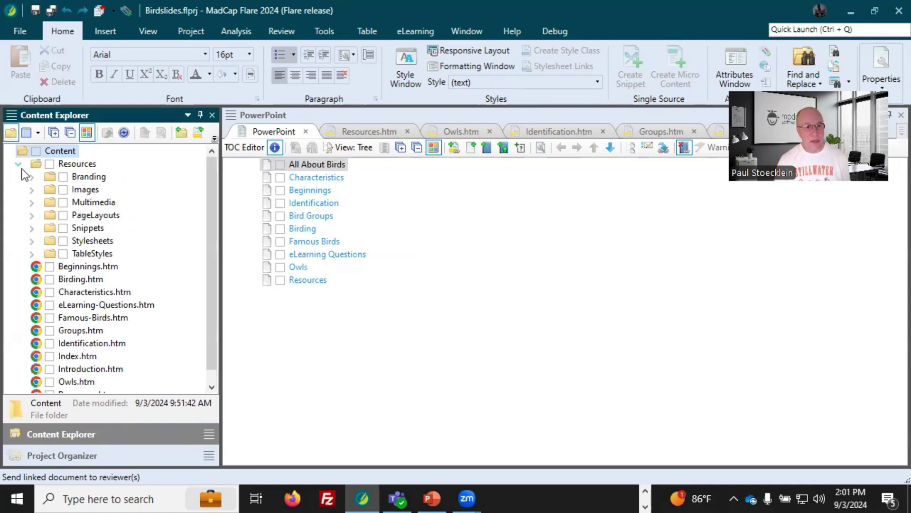
pyautogui.click(31, 215)
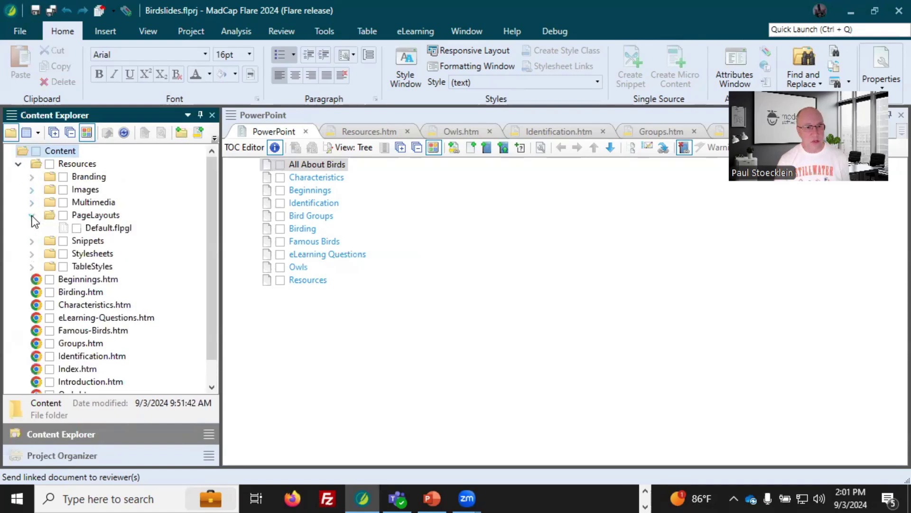
pyautogui.rightClick(97, 217)
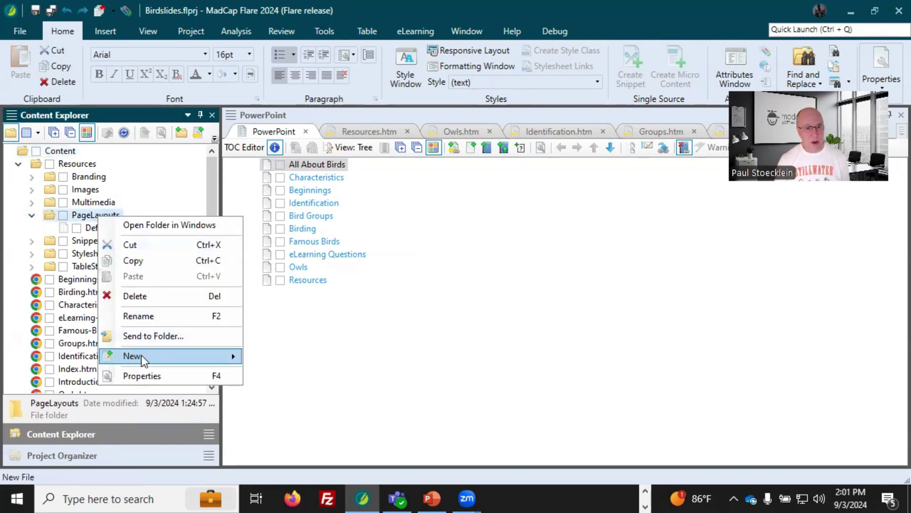
pyautogui.moveTo(178, 356)
pyautogui.click(294, 326)
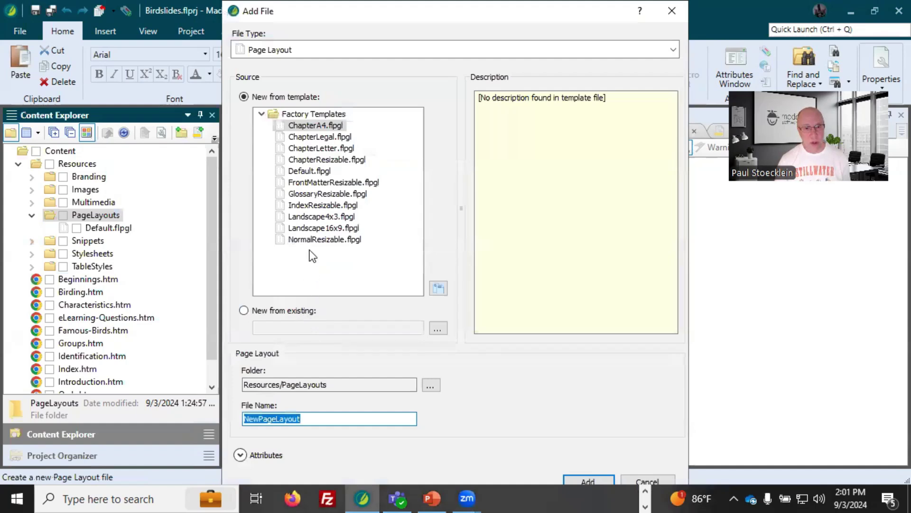
pyautogui.click(322, 229)
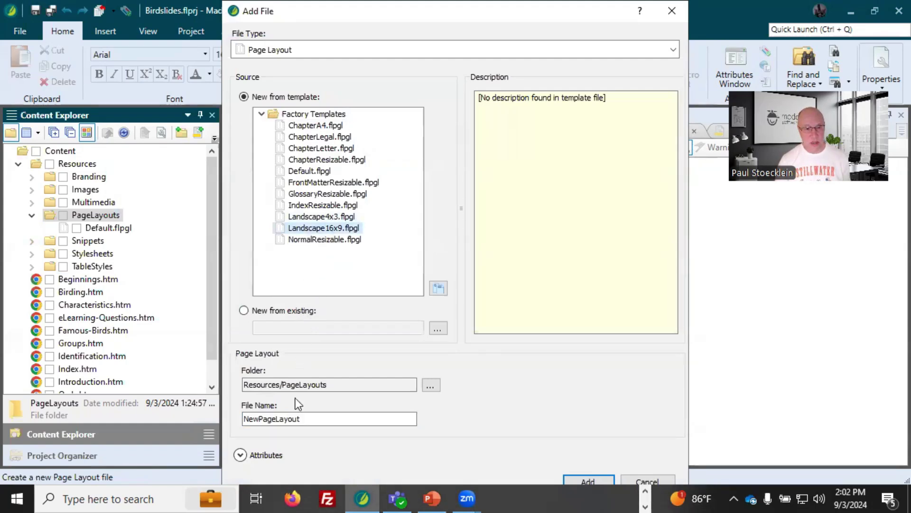
pyautogui.doubleClick(305, 418)
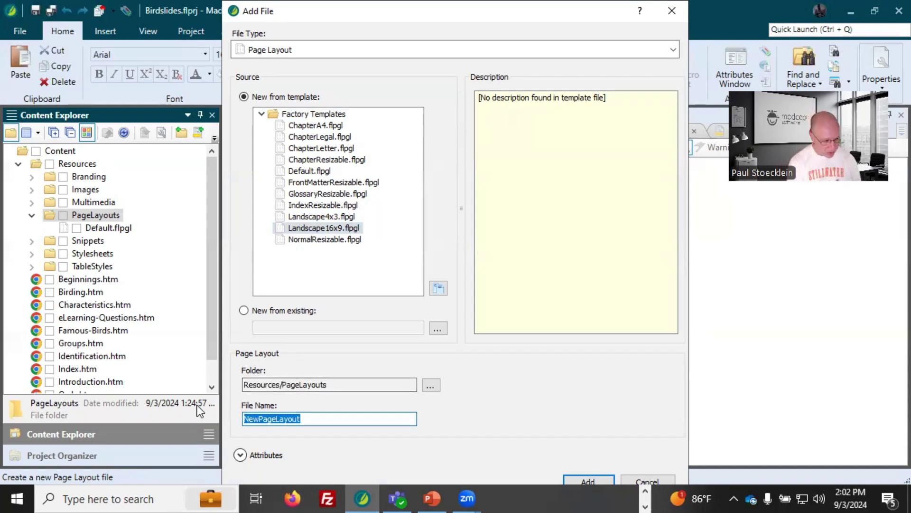
pyautogui.write('PowerPoint')
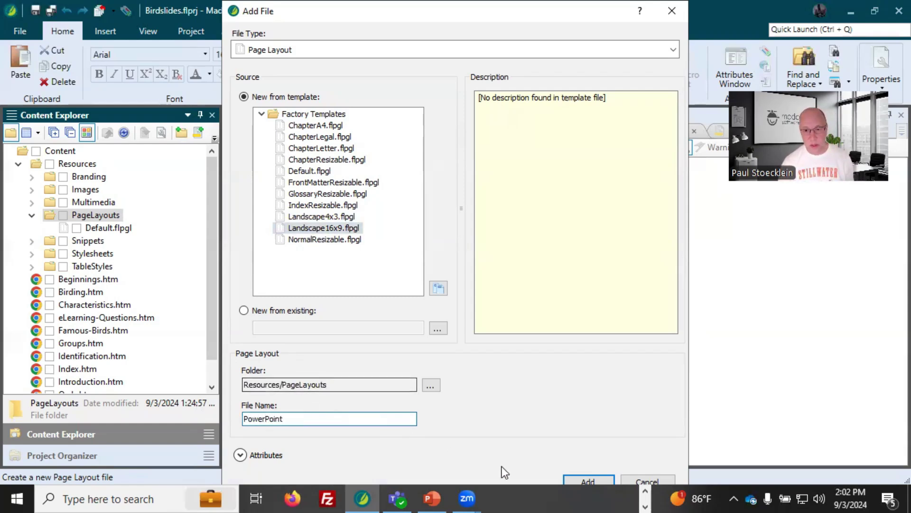
pyautogui.click(586, 480)
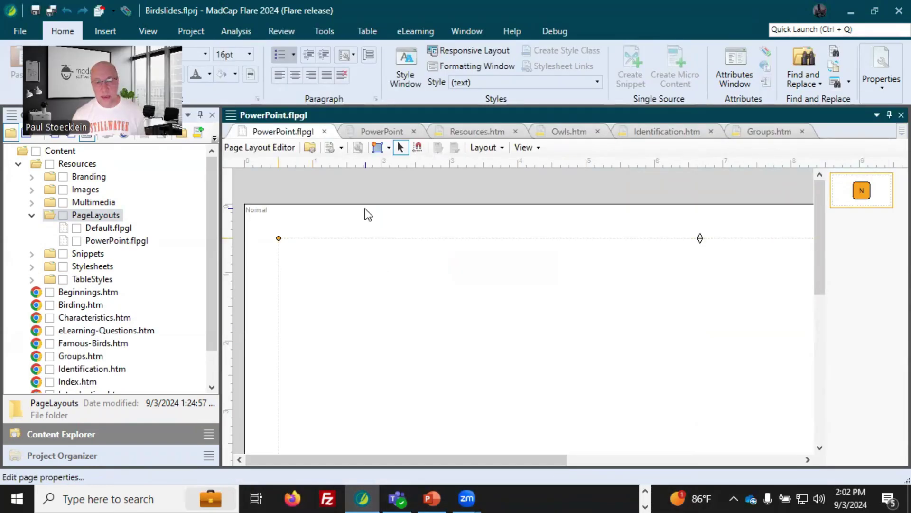
# Add a First Page to the PowerPoint page layout.
pyautogui.click(342, 148)
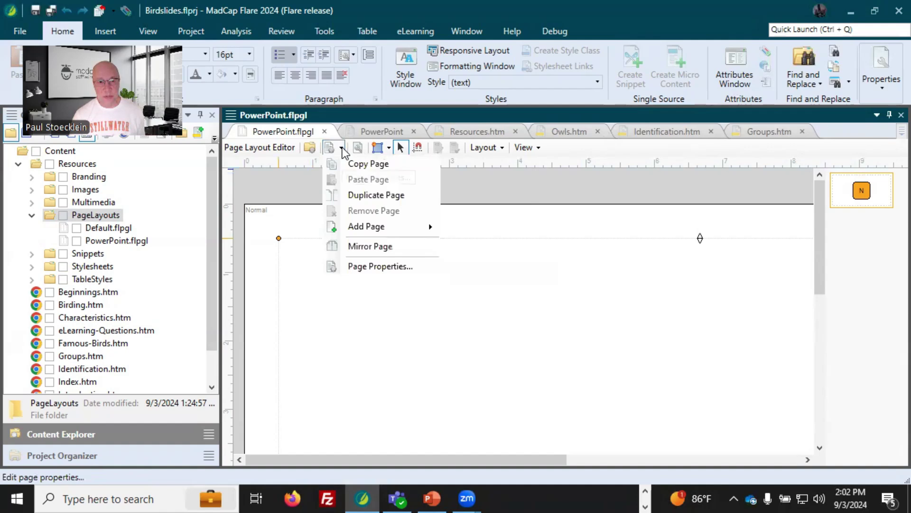
pyautogui.moveTo(365, 228)
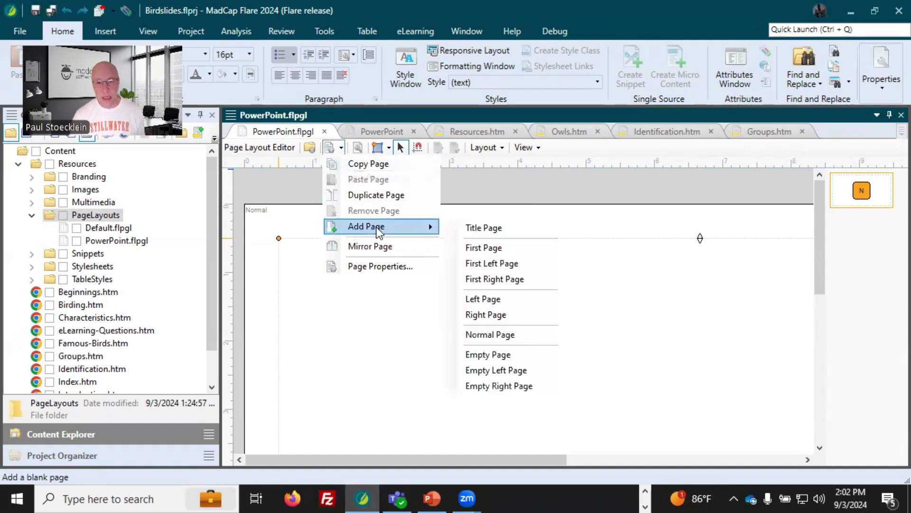
pyautogui.click(481, 247)
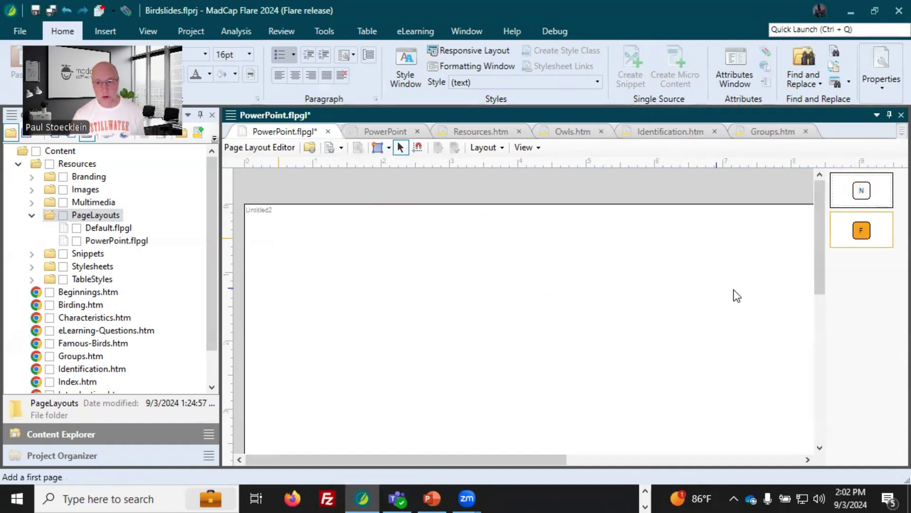
pyautogui.click(378, 133)
pyautogui.click(284, 136)
# Copy the body frame from the Normal page and paste it onto the First page.
pyautogui.click(867, 191)
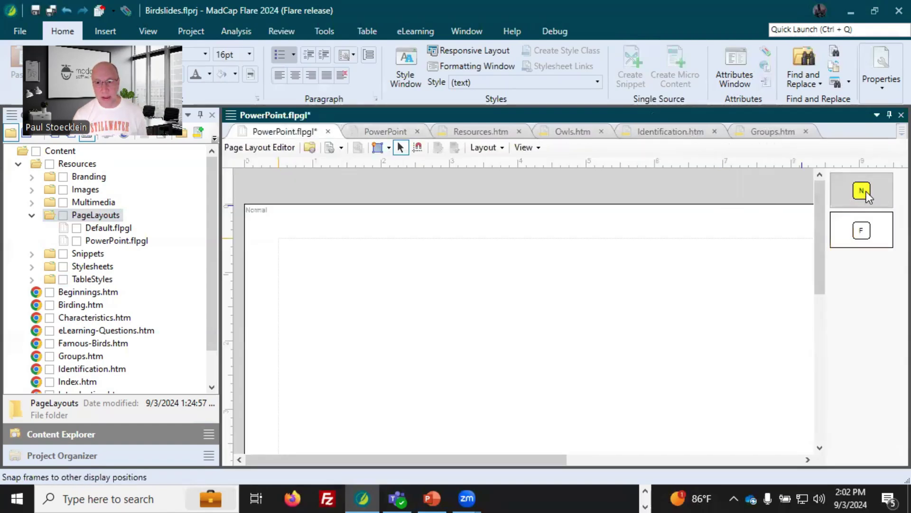
pyautogui.rightClick(475, 288)
pyautogui.click(512, 251)
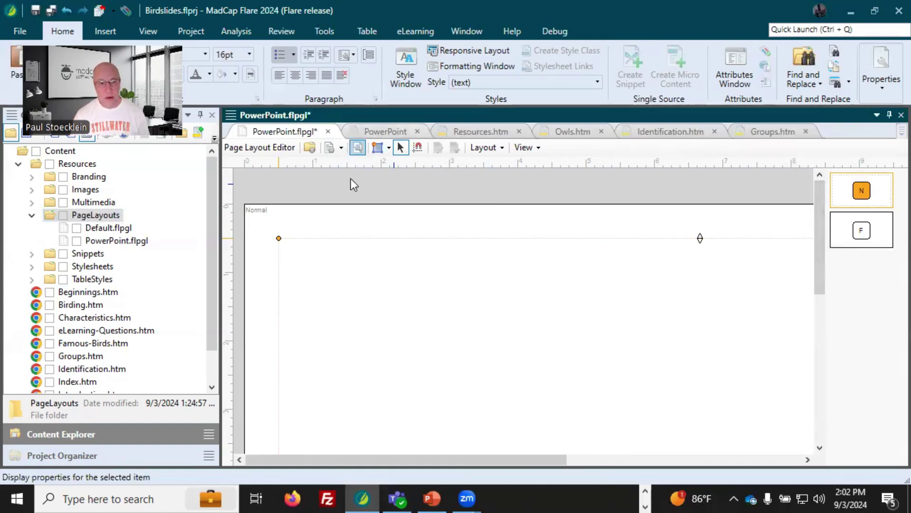
pyautogui.click(862, 231)
pyautogui.rightClick(352, 284)
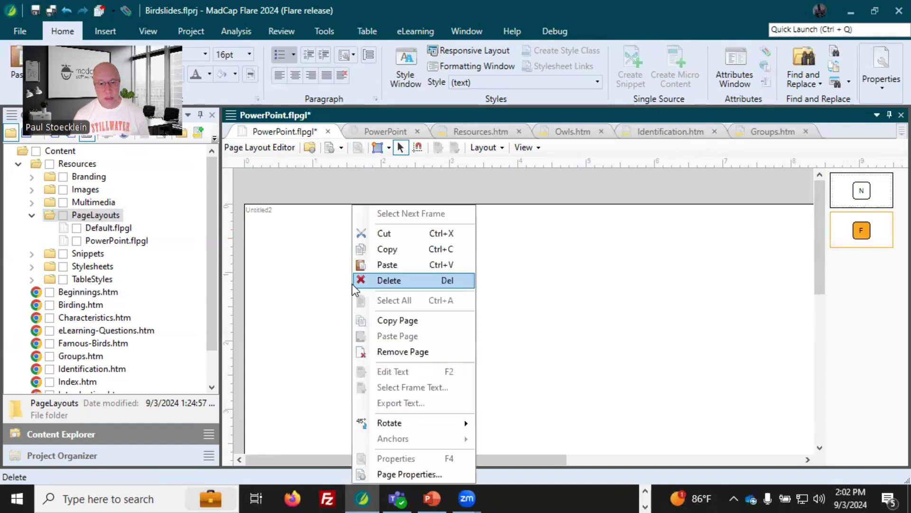
pyautogui.click(389, 269)
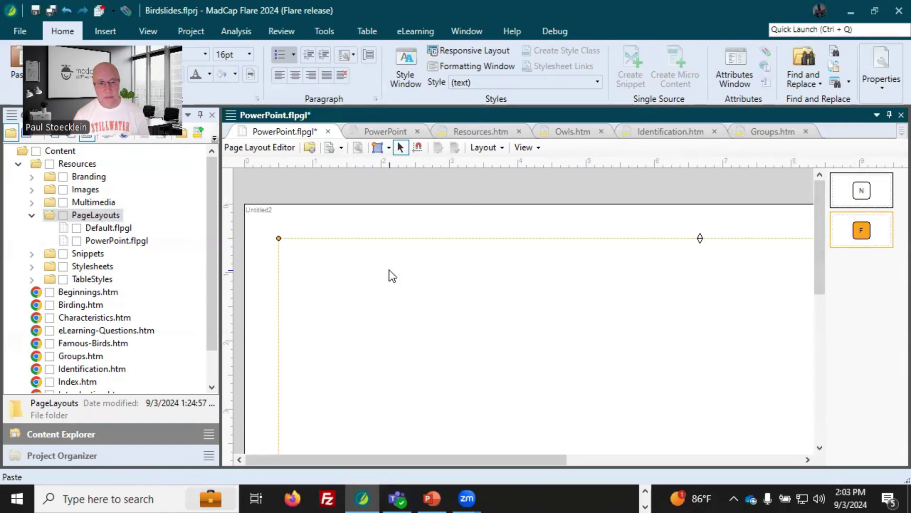
# Narrow the First page's body frame by moving its left edge to about 3.5 on the ruler, and save the layout.
pyautogui.scroll(-3, 331, 317)
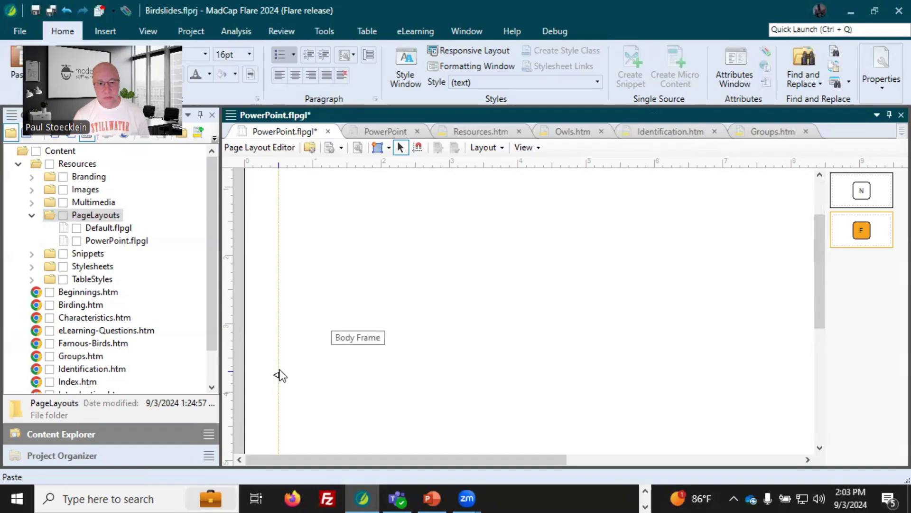
pyautogui.moveTo(279, 375); pyautogui.dragTo(484, 372)
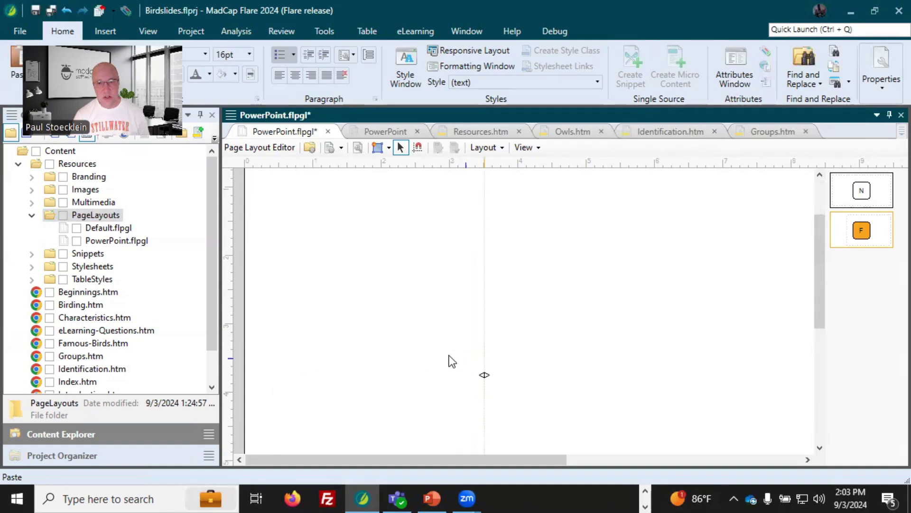
pyautogui.scroll(3, 427, 359)
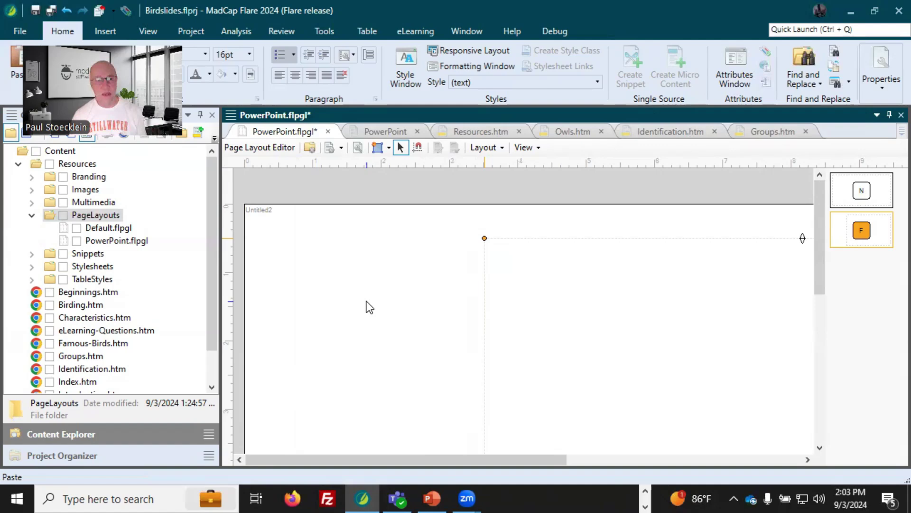
pyautogui.hotkey('ctrl', 's')
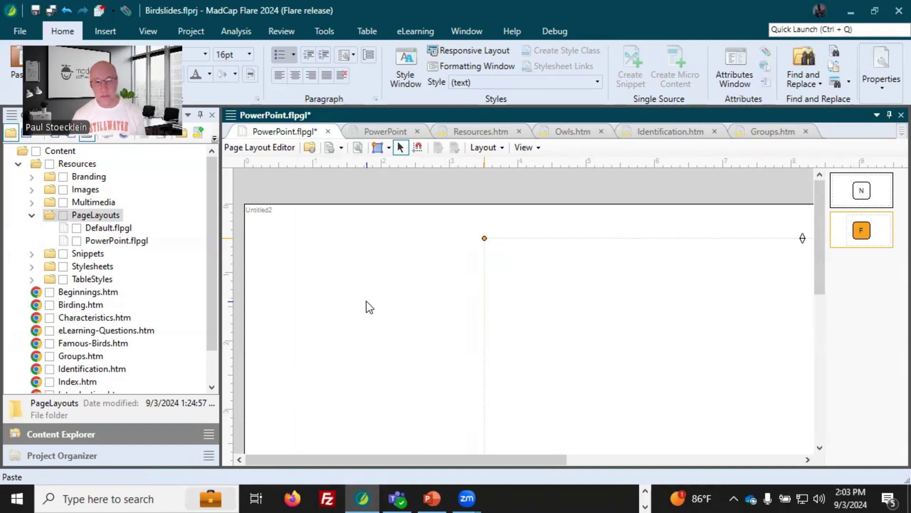
# Add a new target named PowerPoint to the project with PowerPoint as its output type.
pyautogui.click(110, 452)
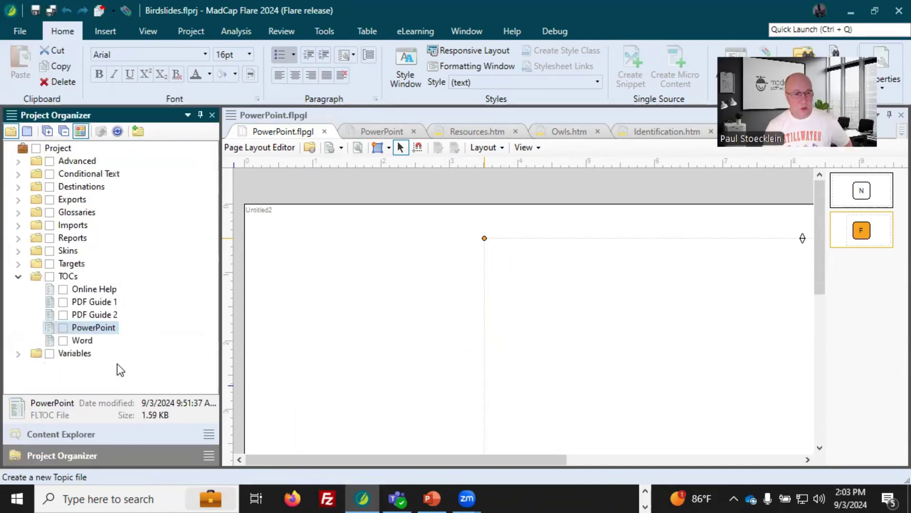
pyautogui.click(18, 264)
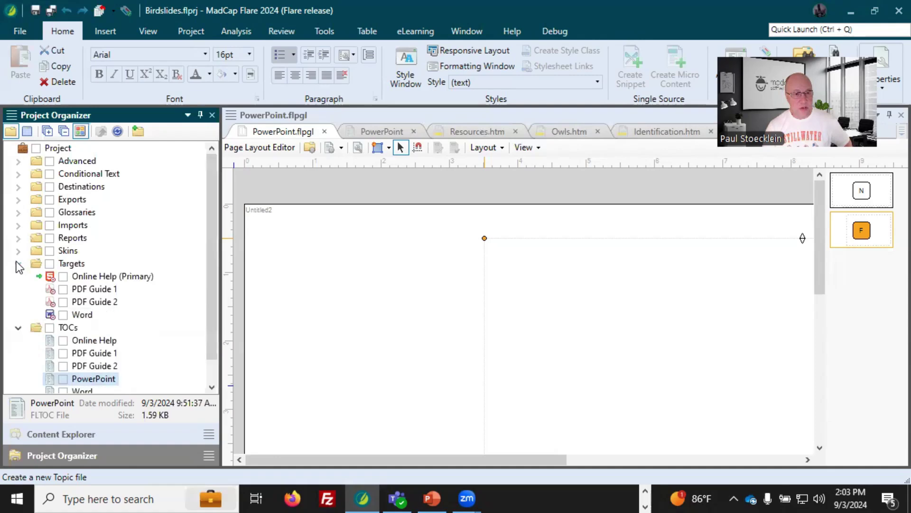
pyautogui.click(69, 264)
pyautogui.rightClick(69, 266)
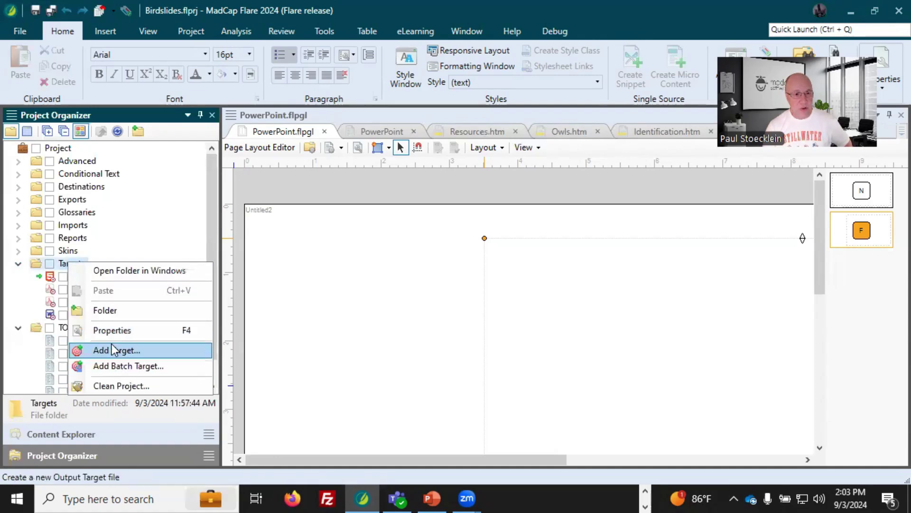
pyautogui.click(113, 350)
pyautogui.click(513, 398)
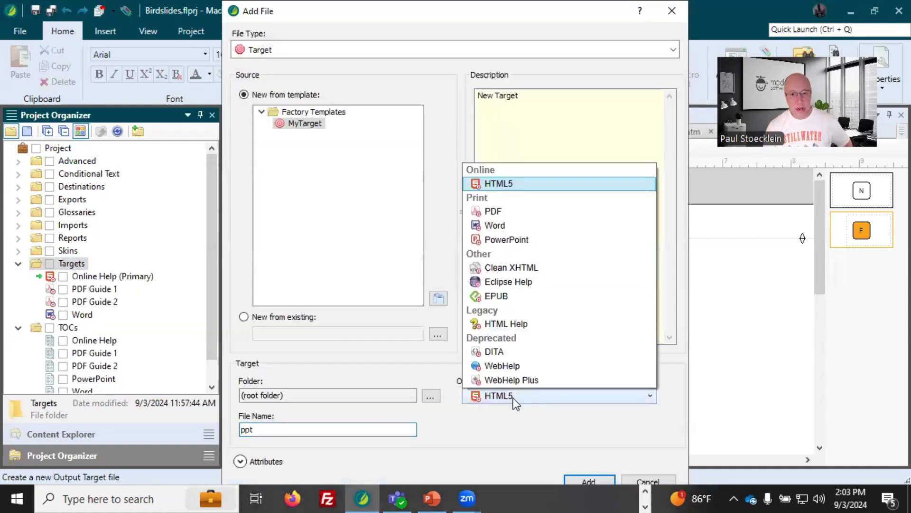
pyautogui.click(528, 245)
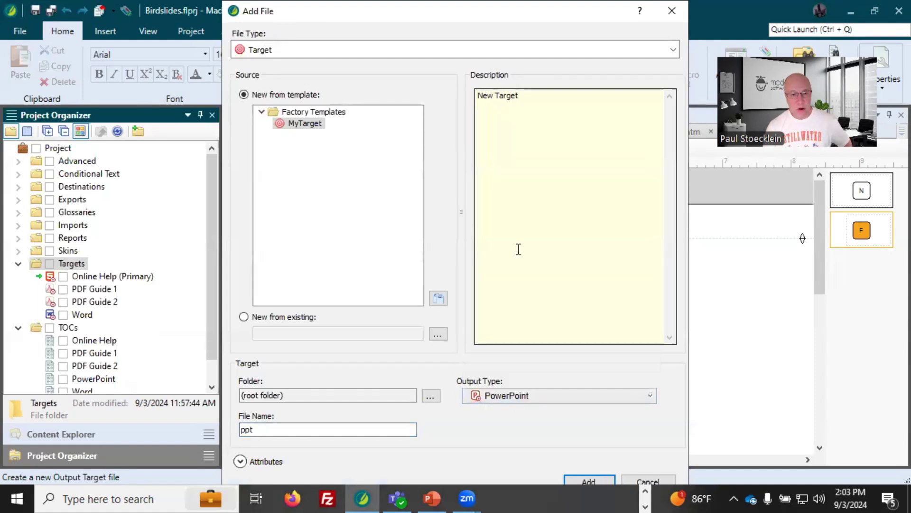
pyautogui.doubleClick(270, 430)
pyautogui.write('PowerPoint')
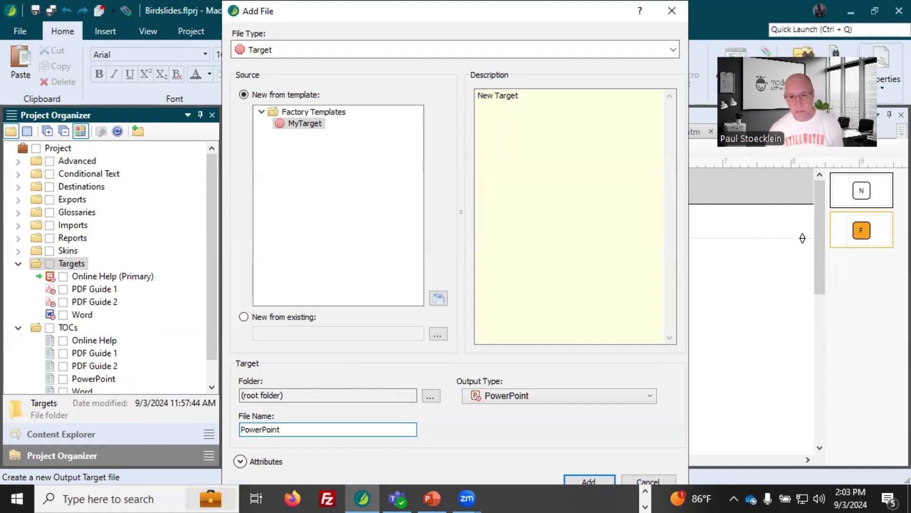
pyautogui.click(587, 480)
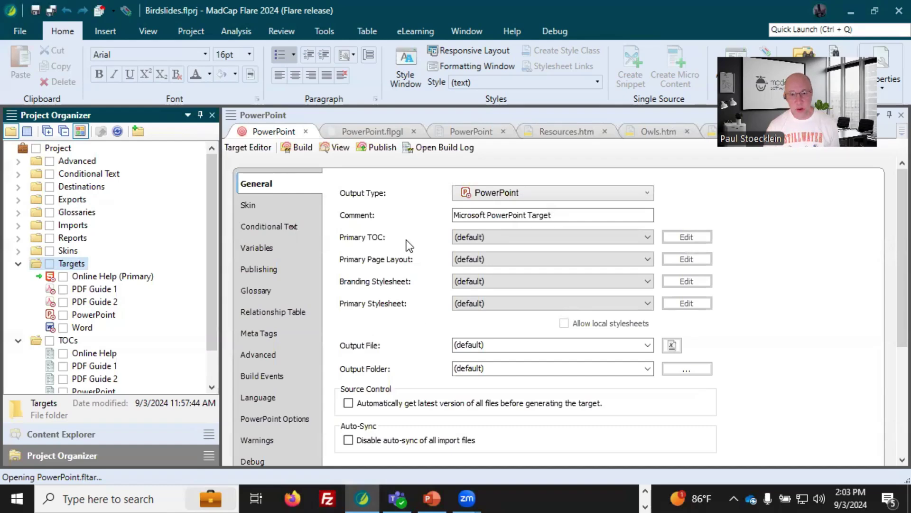
# Set the target's primary TOC to PowerPoint and its primary page layout to Resources/PageLayouts/PowerPoint, and save it.
pyautogui.click(482, 236)
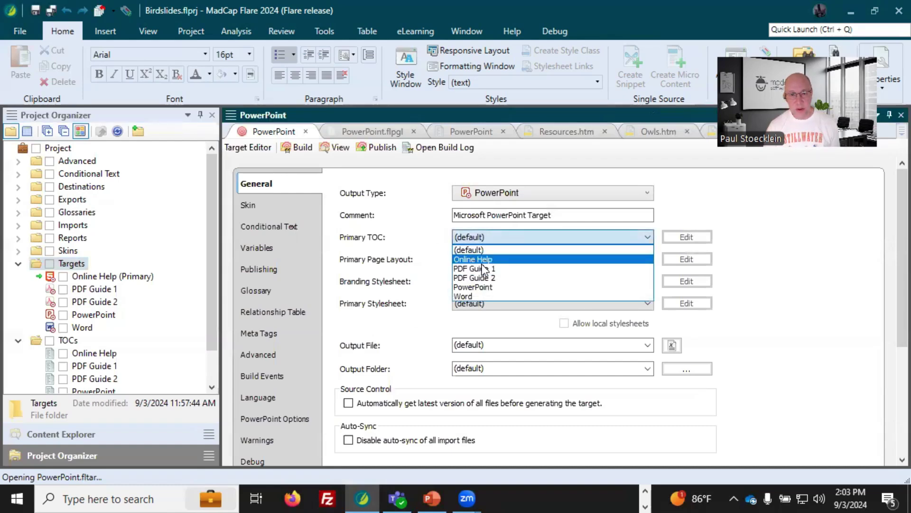
pyautogui.click(480, 281)
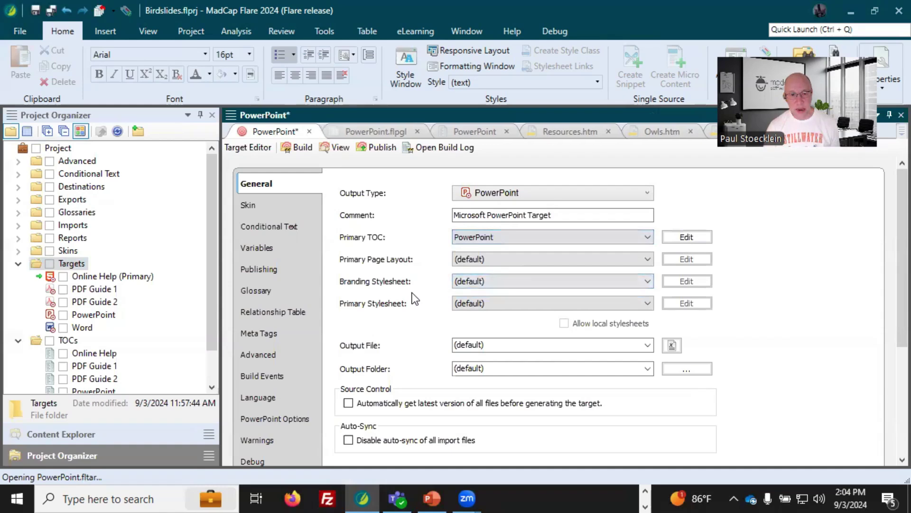
pyautogui.click(463, 260)
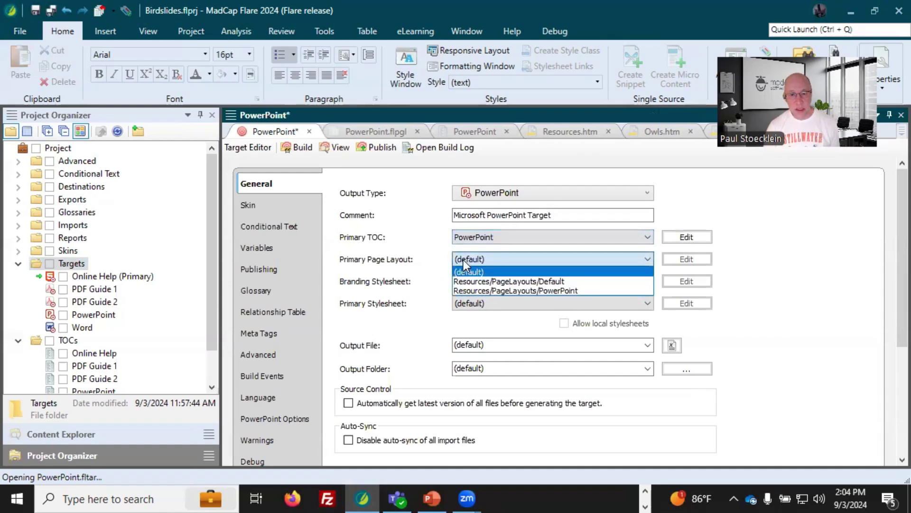
pyautogui.click(469, 287)
pyautogui.click(35, 11)
# Build the PowerPoint target and open the generated presentation to review slides 2 and 3.
pyautogui.click(297, 147)
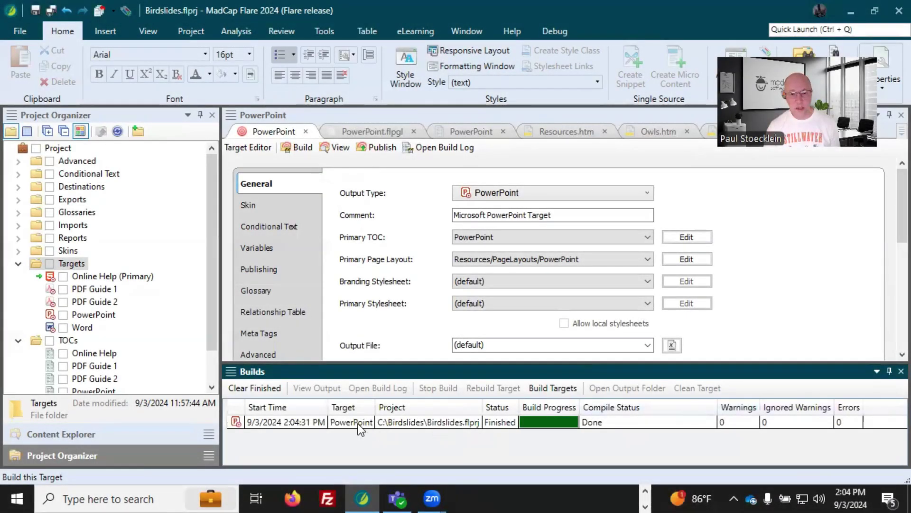
pyautogui.doubleClick(357, 424)
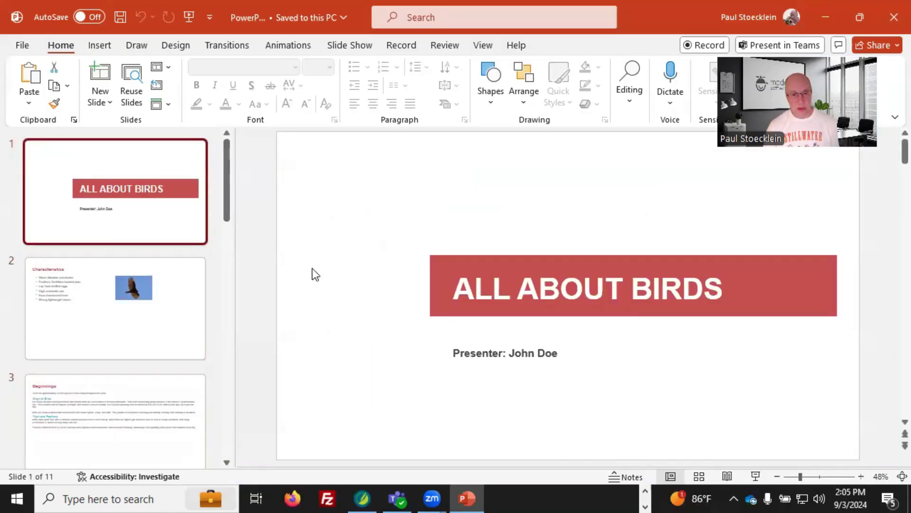
pyautogui.click(148, 333)
pyautogui.click(147, 406)
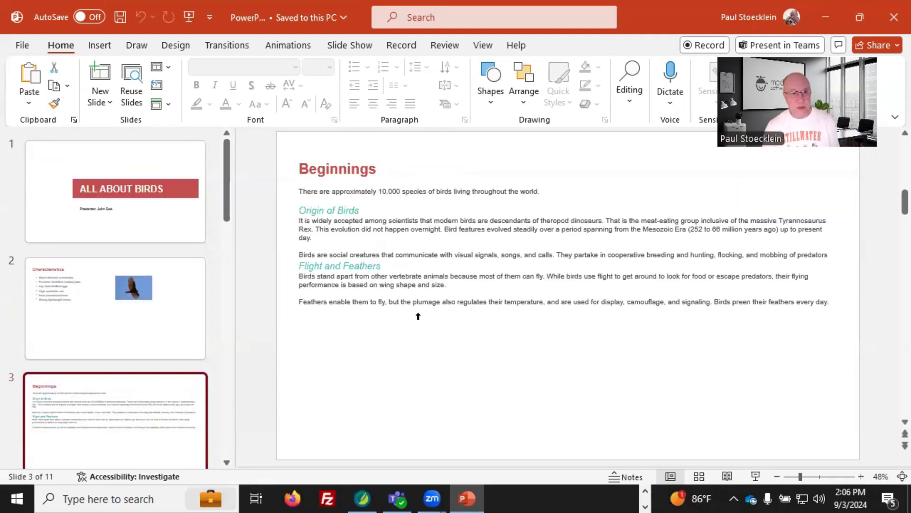
# Switch to MadCap Flare and look through the Characteristics, Groups, Identification and Resources topics of the Birdslides project.
pyautogui.click(173, 230)
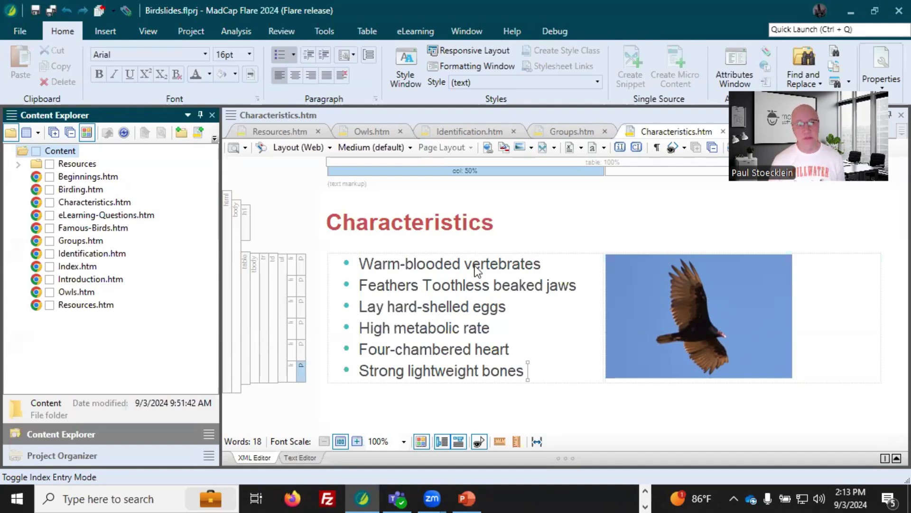
pyautogui.click(75, 178)
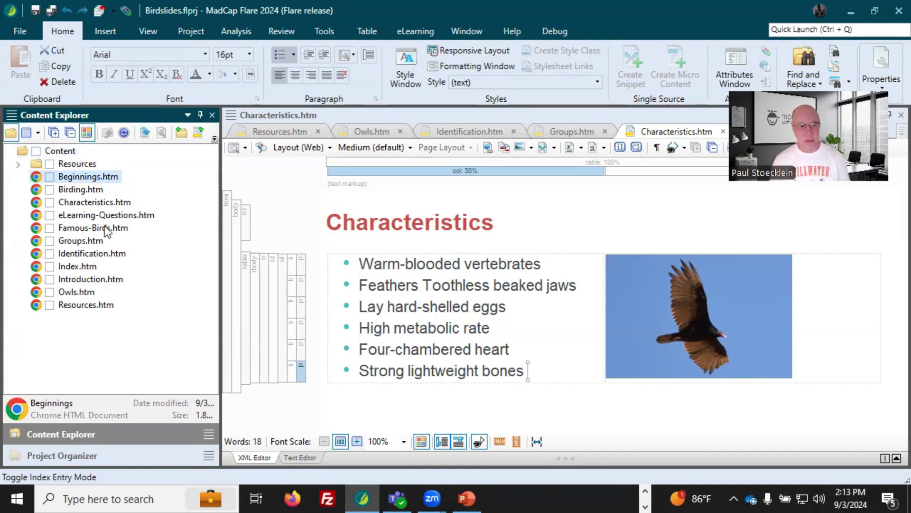
pyautogui.click(90, 190)
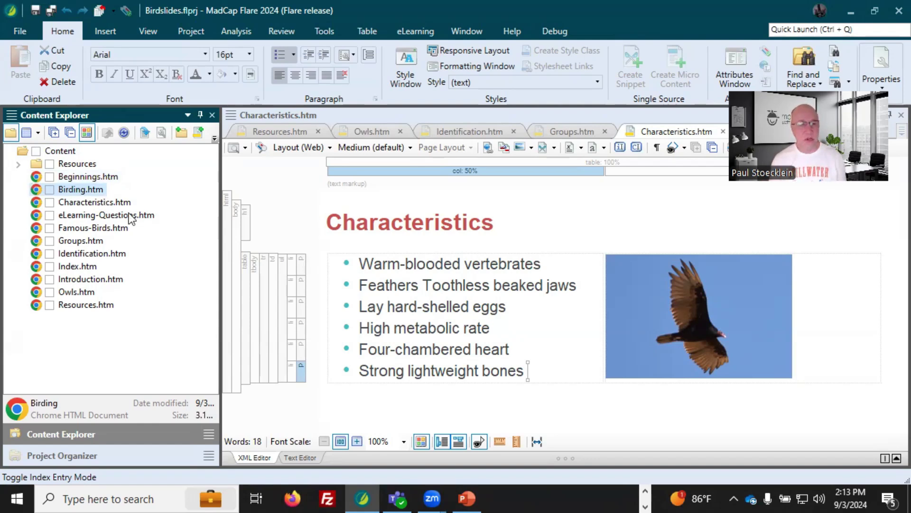
pyautogui.click(101, 177)
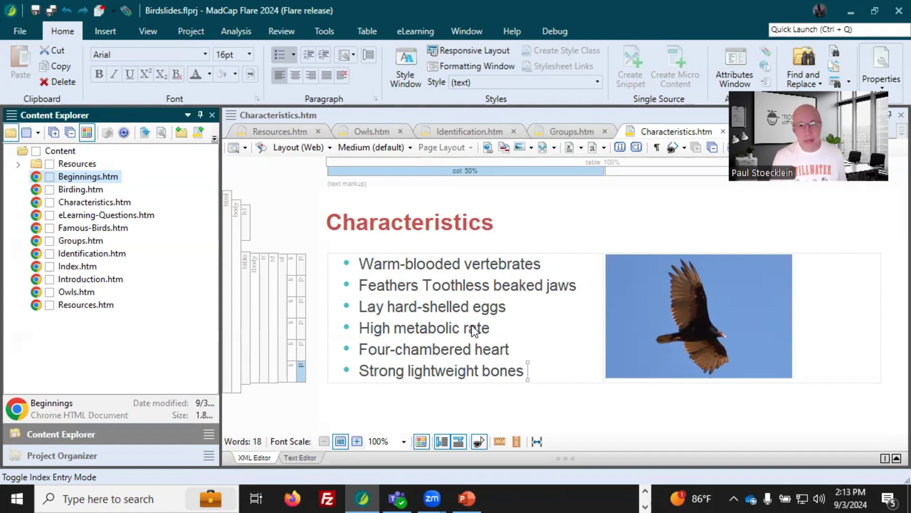
pyautogui.click(428, 233)
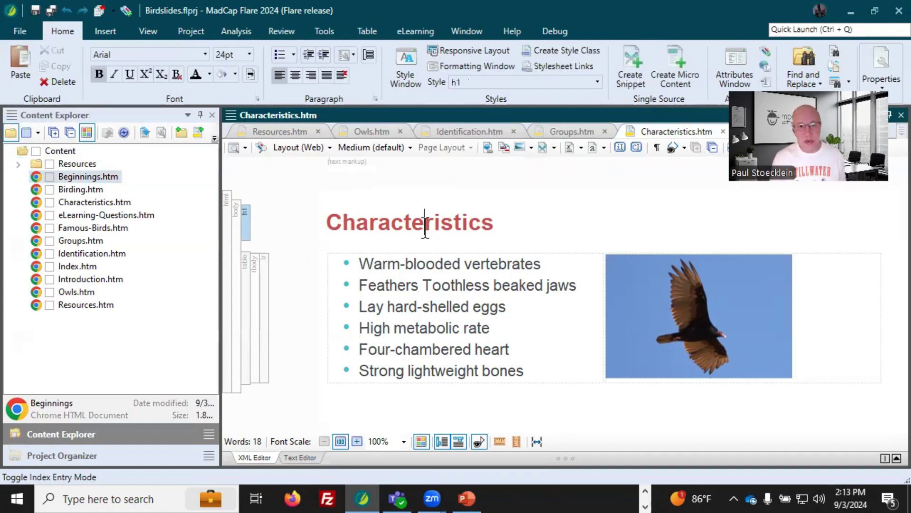
pyautogui.click(430, 264)
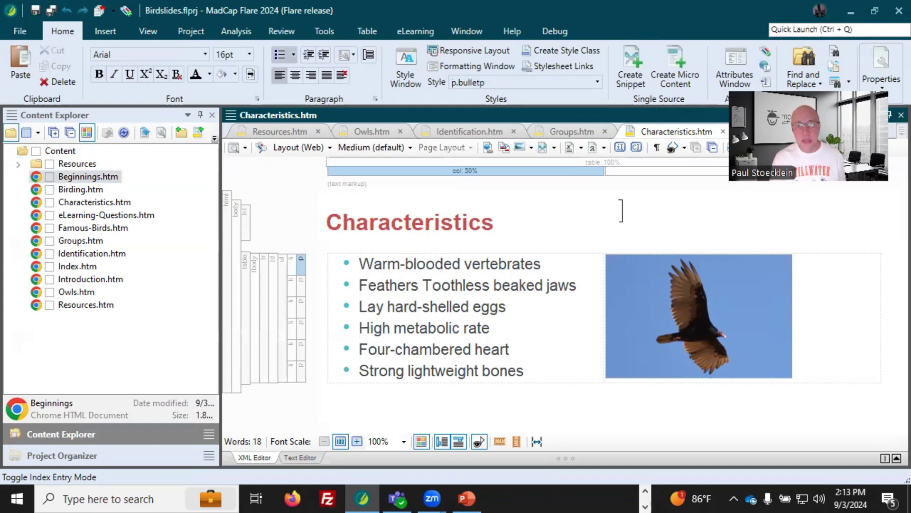
pyautogui.click(571, 133)
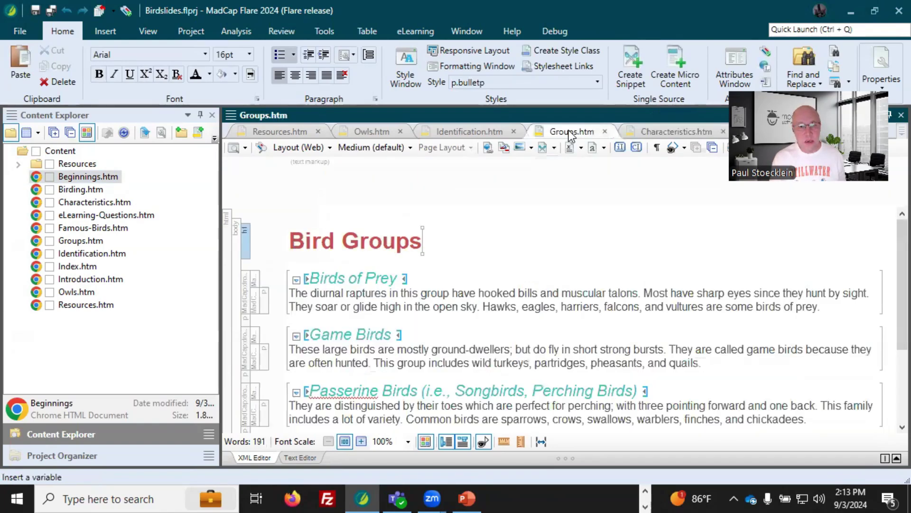
pyautogui.click(464, 292)
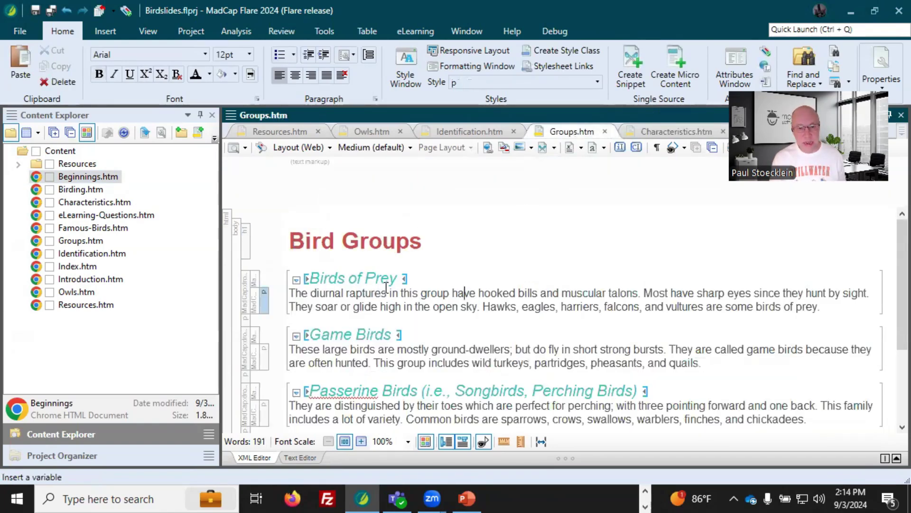
pyautogui.click(470, 132)
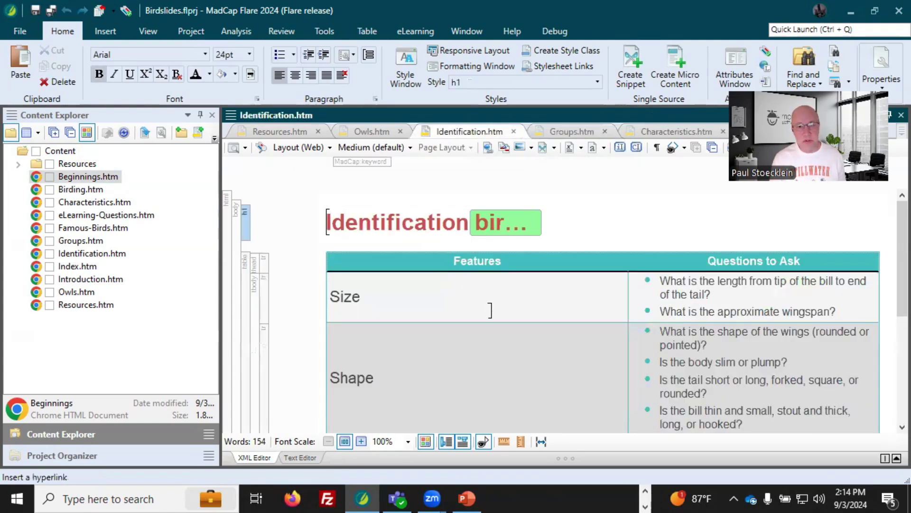
pyautogui.hotkey('ctrl', 'Tab')
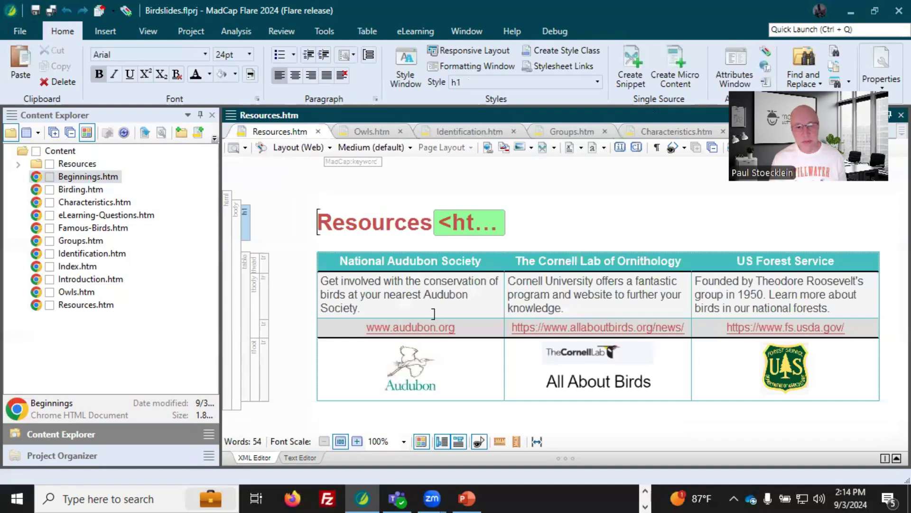
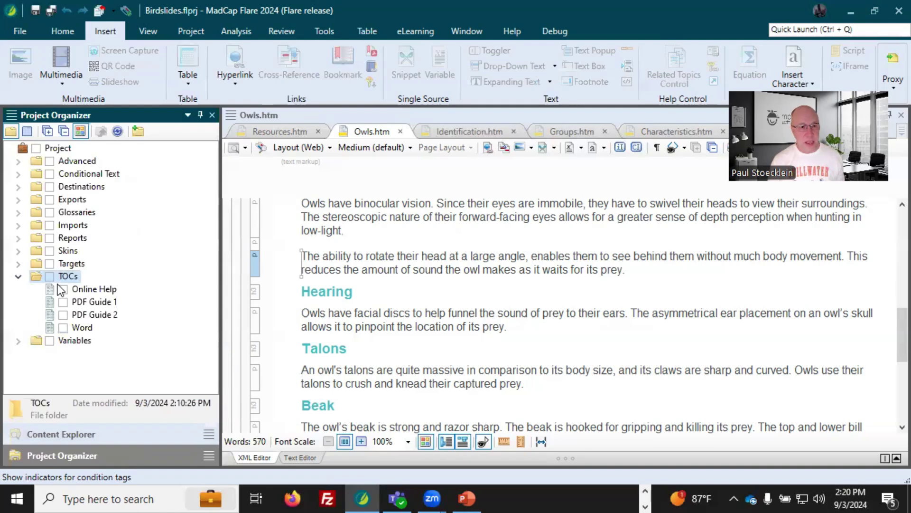
# Check the existing TOCs in the project and add a new table of contents named PowerPoint from the MyTOC template.
pyautogui.click(97, 291)
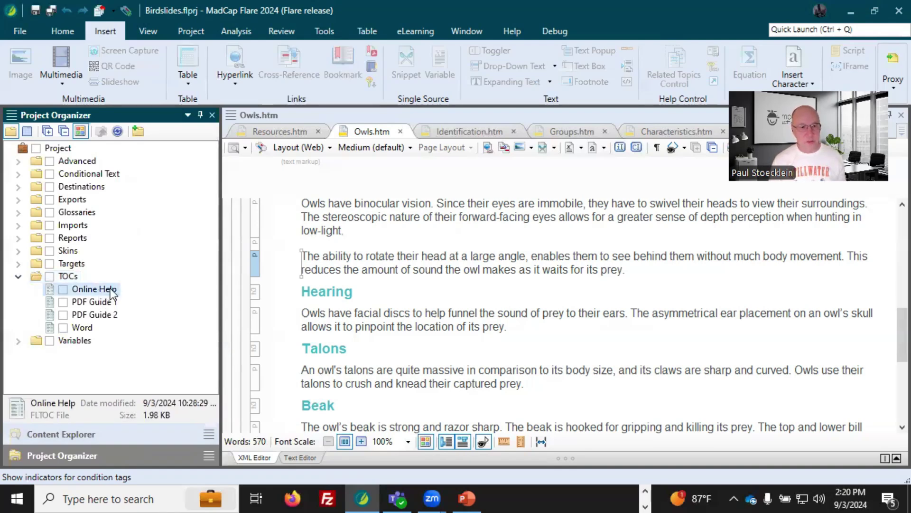
pyautogui.click(100, 304)
pyautogui.click(98, 315)
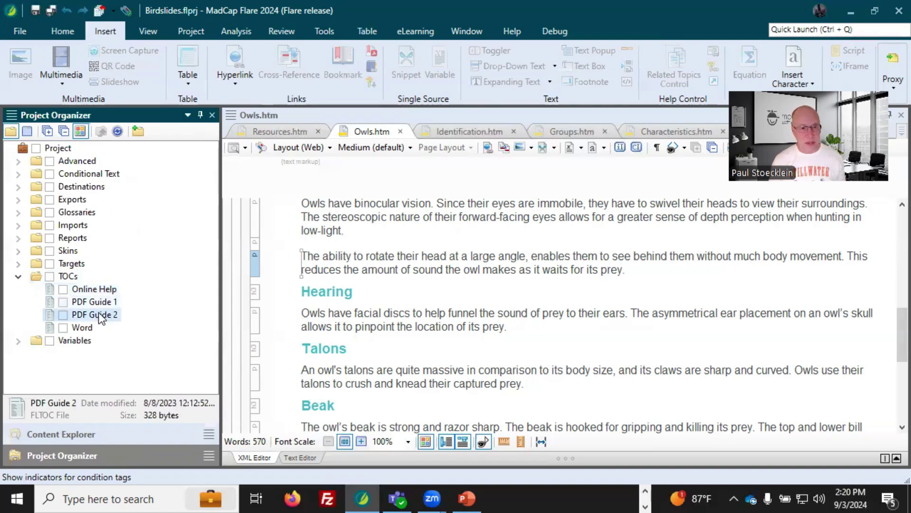
pyautogui.rightClick(68, 278)
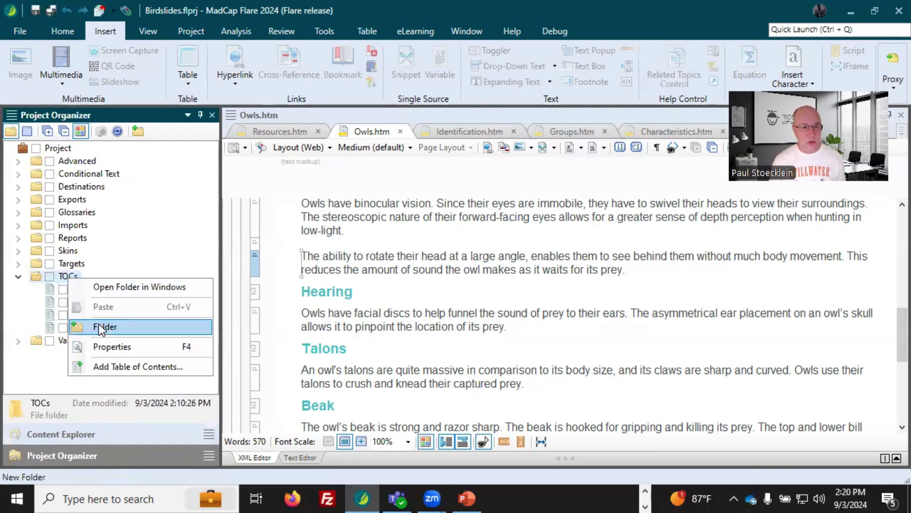
pyautogui.click(101, 366)
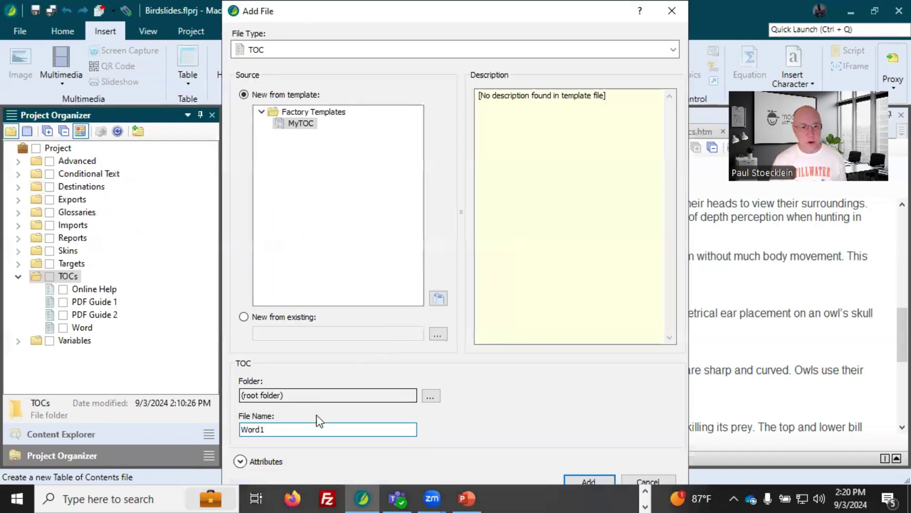
pyautogui.write('PowerPoint')
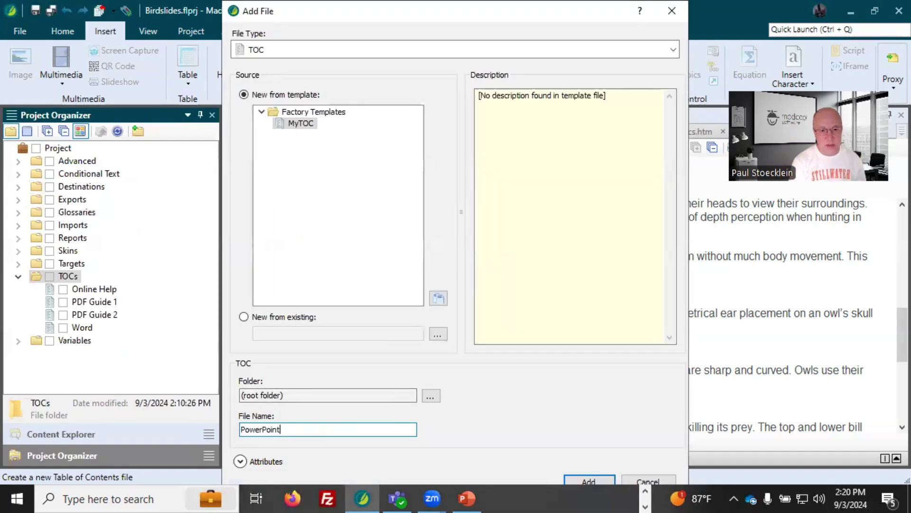
pyautogui.click(594, 477)
# Put the Introduction and Characteristics topics first in the PowerPoint TOC, delete New Book 1 and New Book 2, and save the TOC.
pyautogui.moveTo(90, 283); pyautogui.dragTo(283, 161)
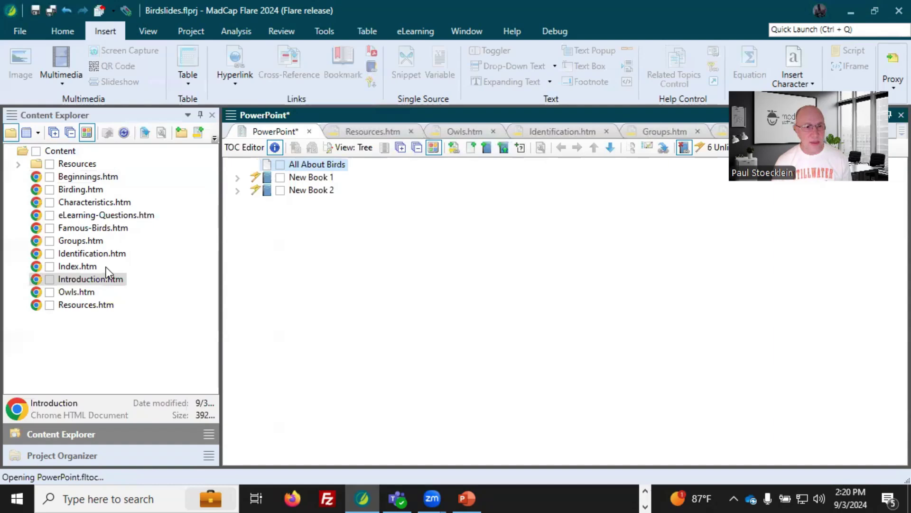
pyautogui.moveTo(90, 203); pyautogui.dragTo(292, 178)
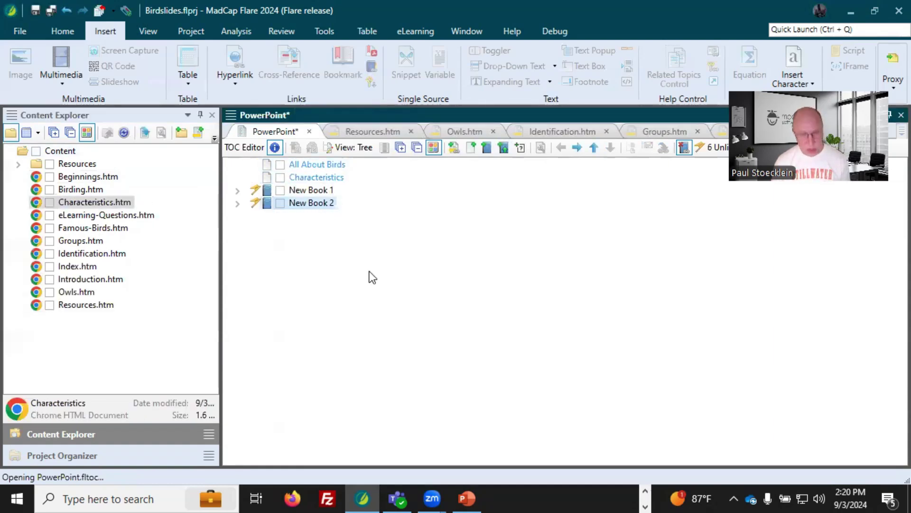
pyautogui.press('Delete')
pyautogui.press('Delete')
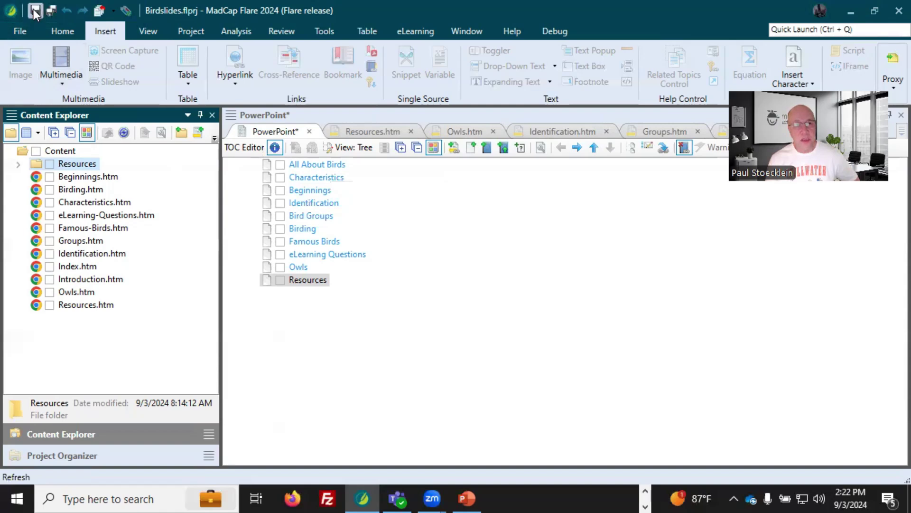
pyautogui.click(308, 164)
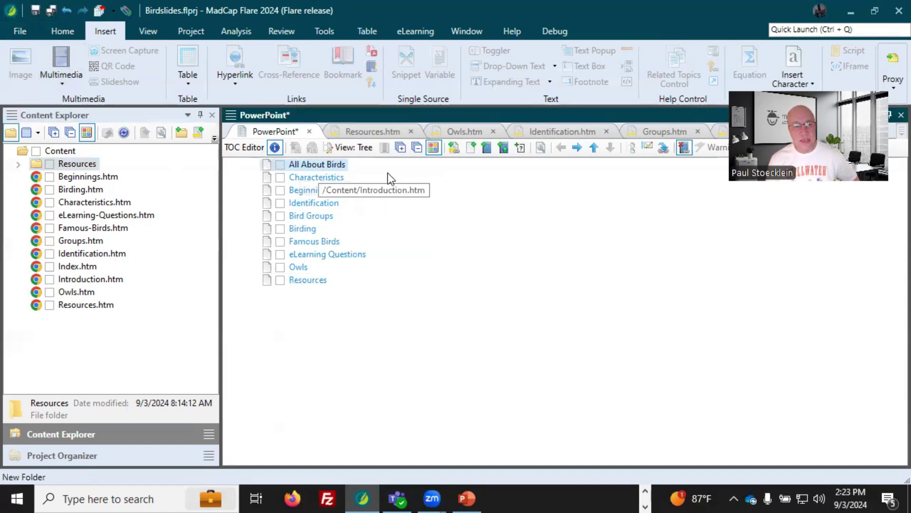
pyautogui.hotkey('ctrl', 's')
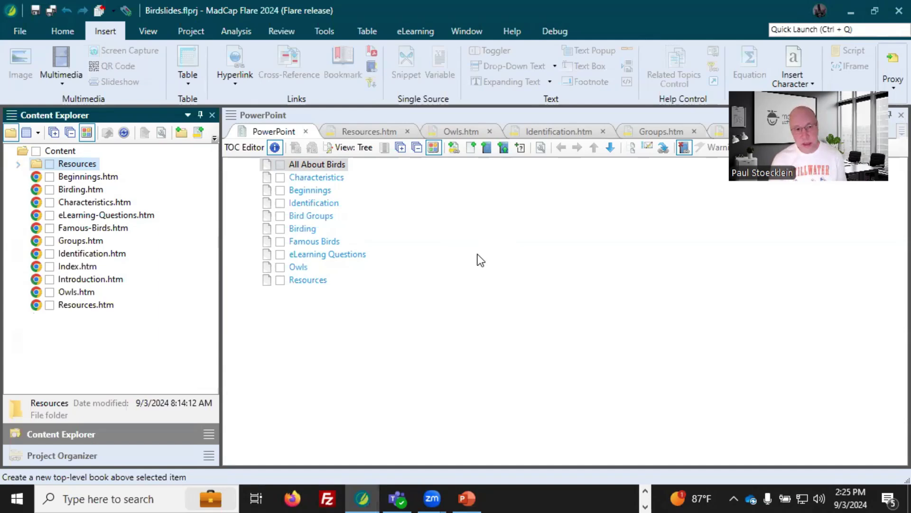
# Open the Default.flpgl page layout from the Resources/PageLayouts folder.
pyautogui.click(18, 164)
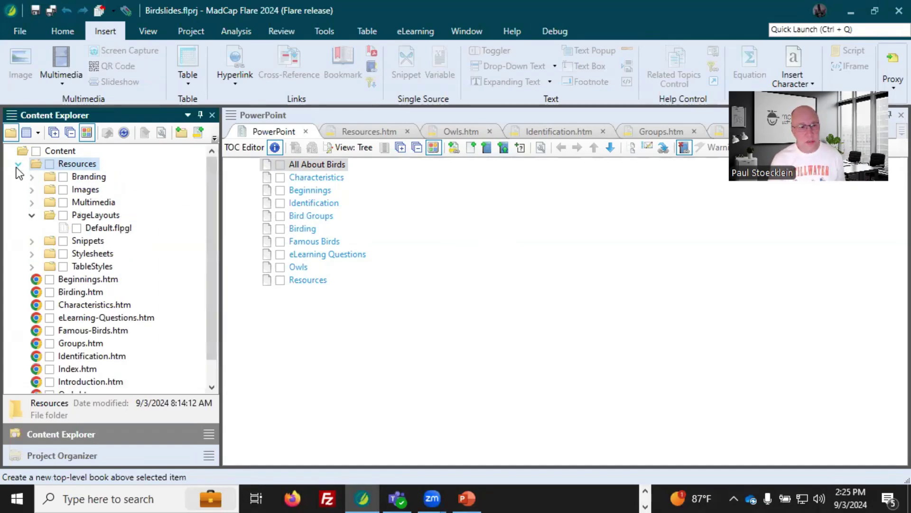
pyautogui.click(93, 214)
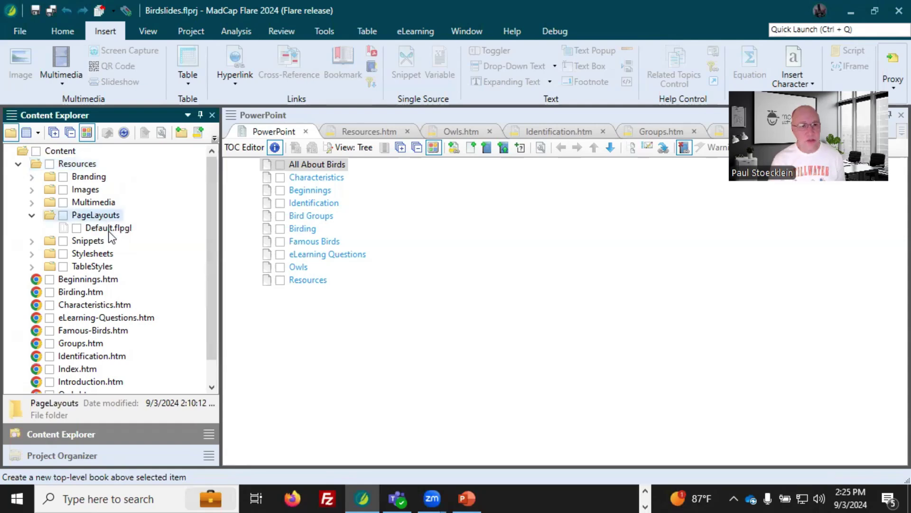
pyautogui.click(110, 230)
pyautogui.doubleClick(109, 229)
# Examine the header, body and footer frames of the Default page layout, and close it.
pyautogui.moveTo(611, 461); pyautogui.dragTo(559, 455)
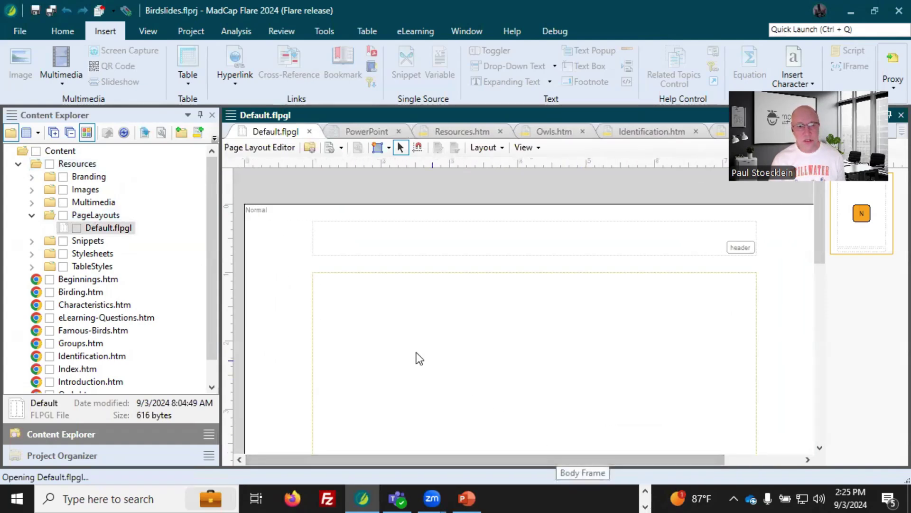
pyautogui.click(396, 334)
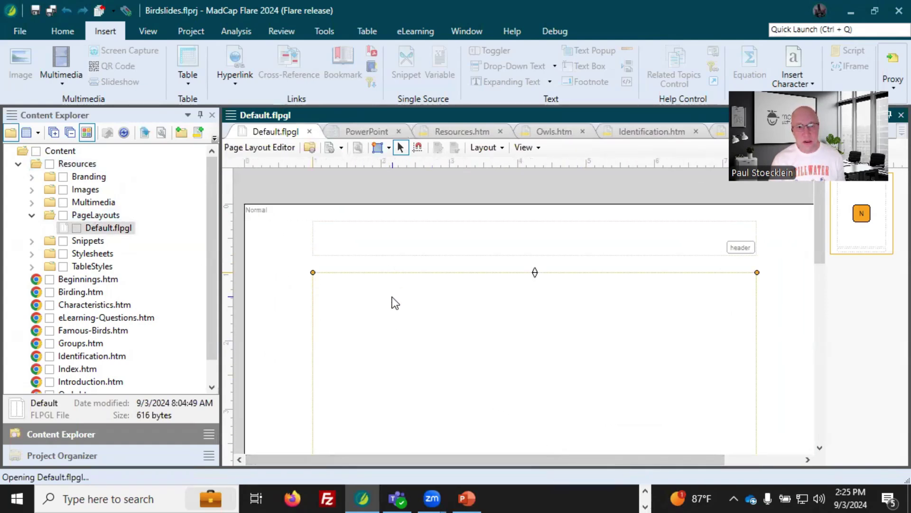
pyautogui.click(401, 250)
pyautogui.scroll(-3, 427, 343)
pyautogui.scroll(3, 426, 342)
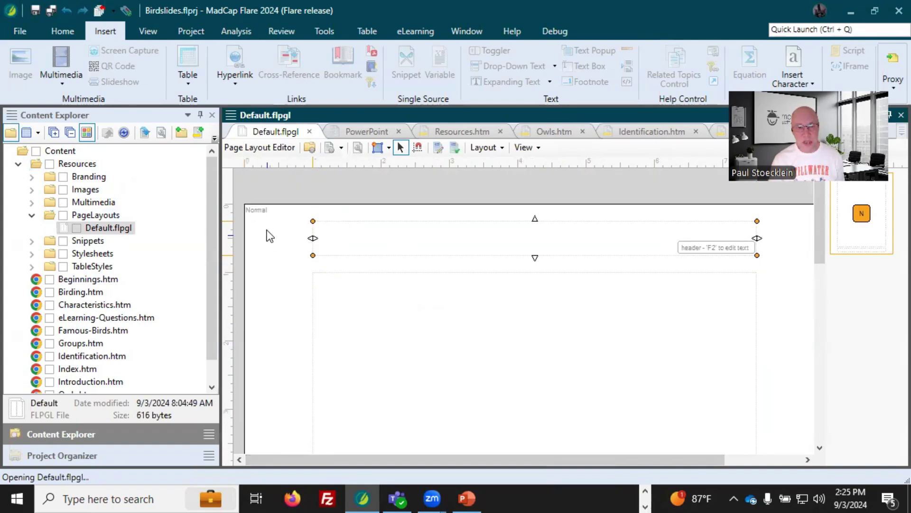
pyautogui.scroll(-5, 801, 268)
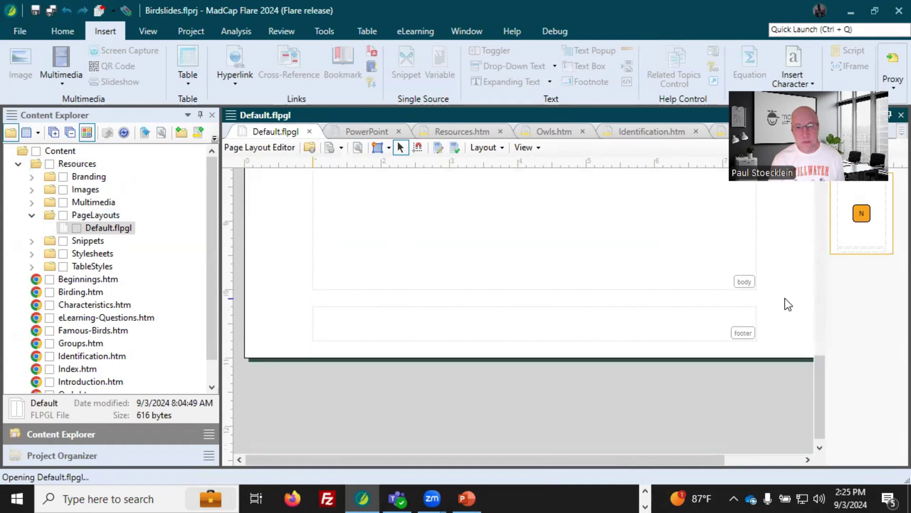
pyautogui.scroll(5, 785, 301)
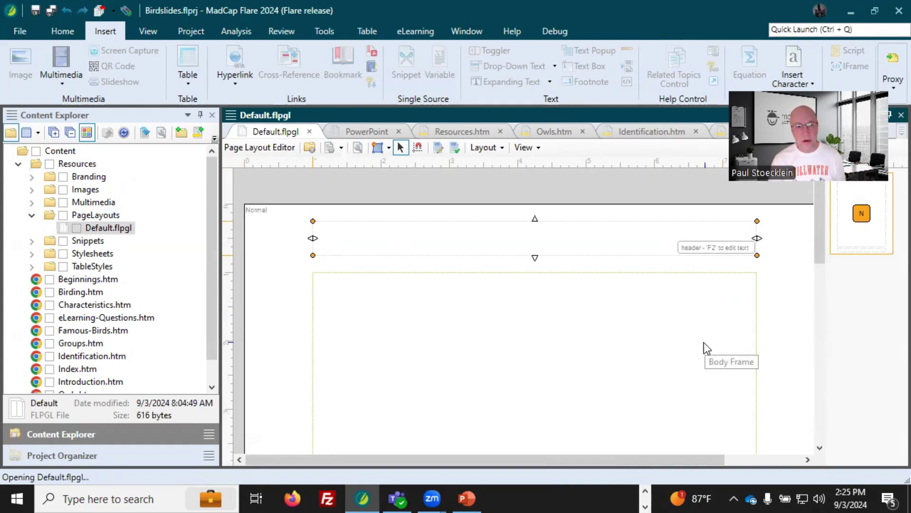
pyautogui.click(269, 277)
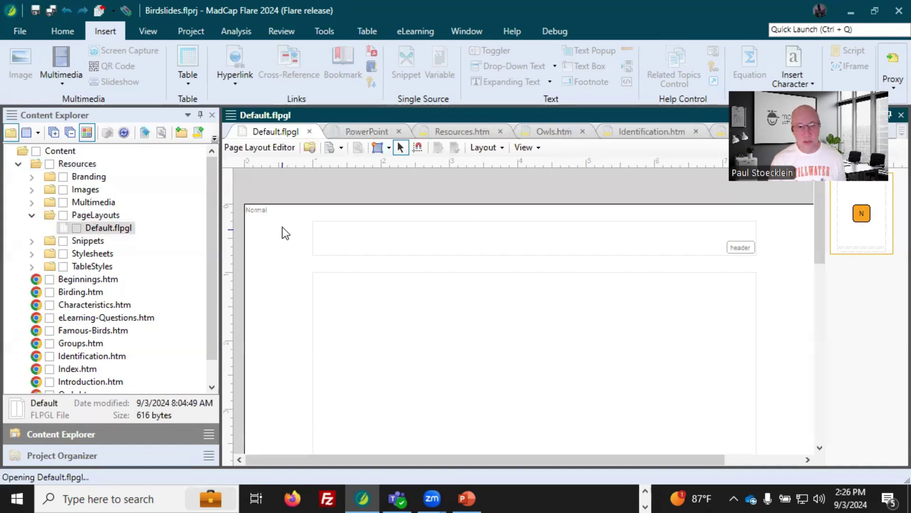
pyautogui.click(310, 131)
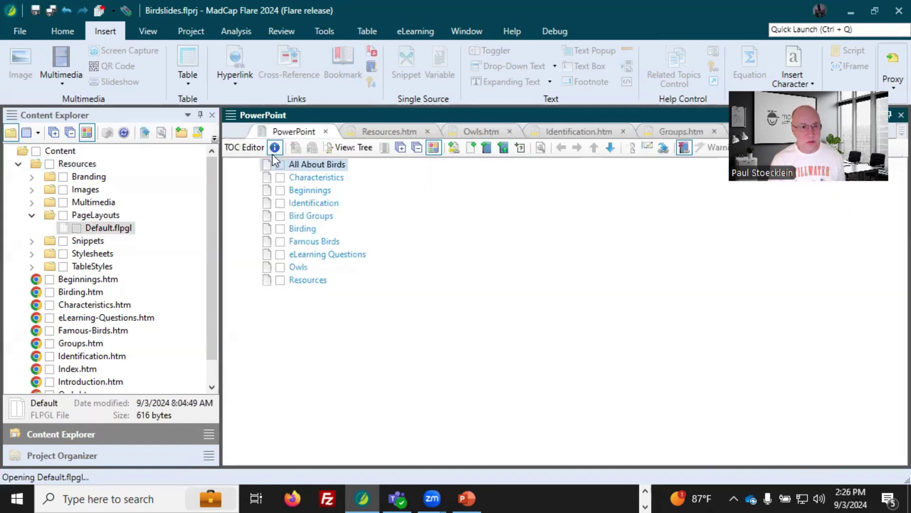
# Add a page layout named PowerPoint to Resources/PageLayouts, based on the Landscape16x9.flpgl factory template.
pyautogui.rightClick(110, 218)
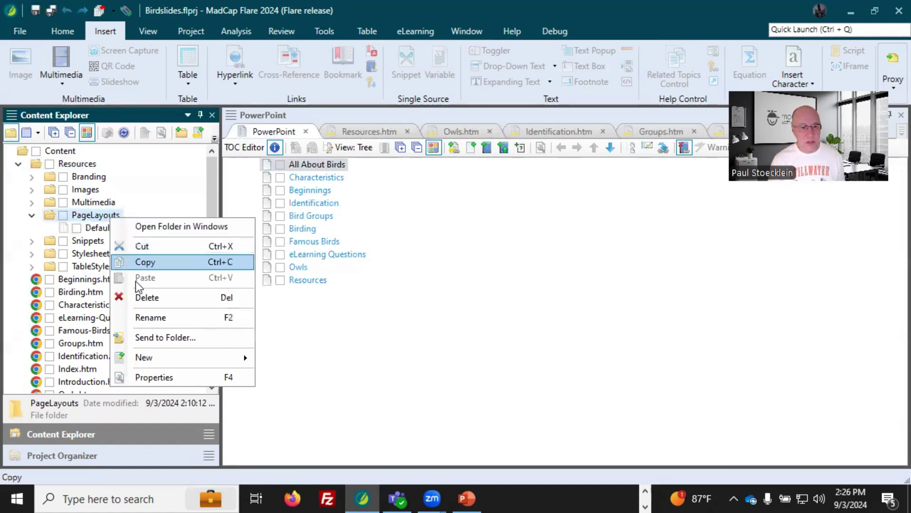
pyautogui.moveTo(159, 357)
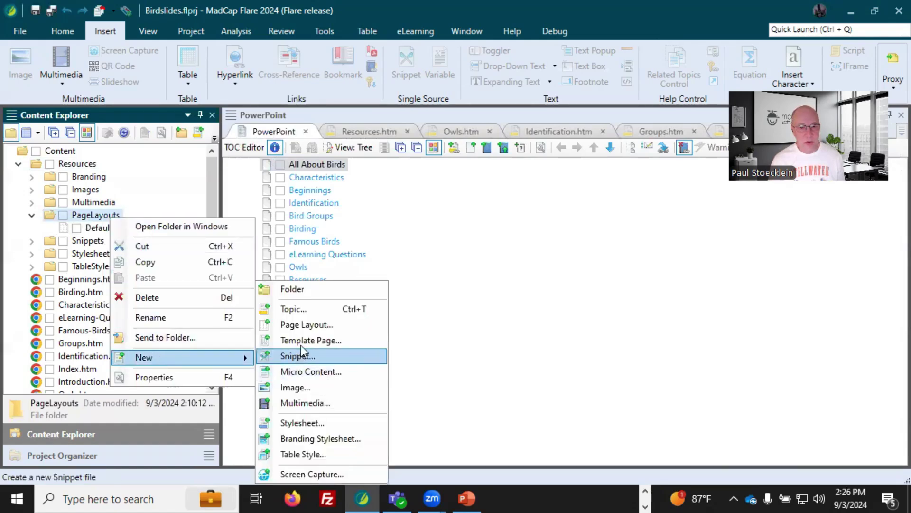
pyautogui.click(309, 325)
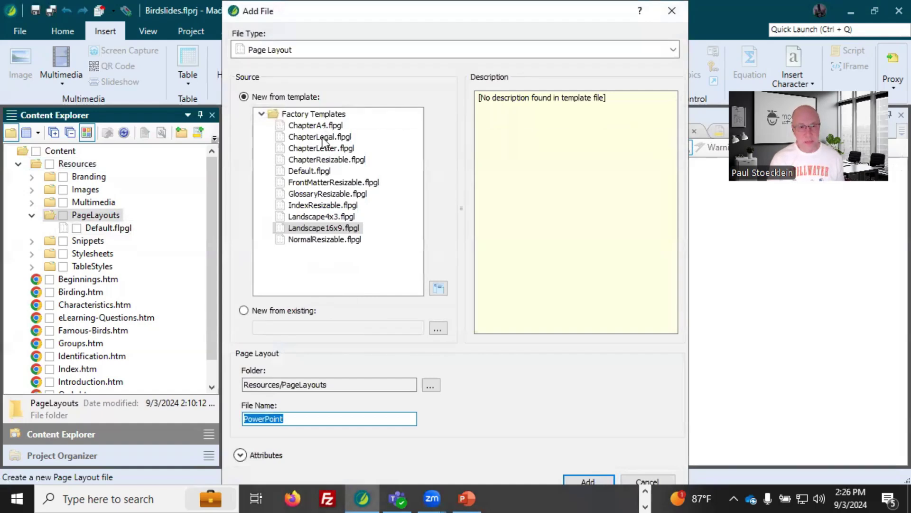
pyautogui.click(322, 217)
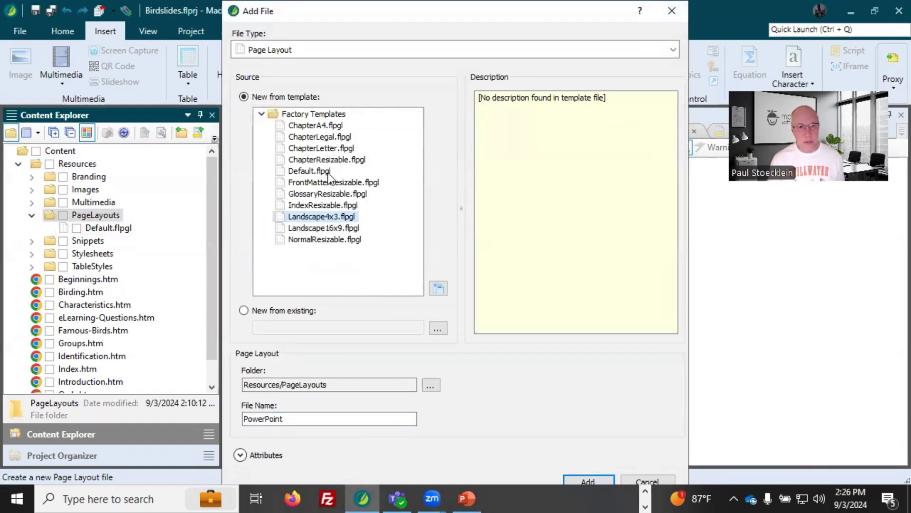
pyautogui.click(324, 229)
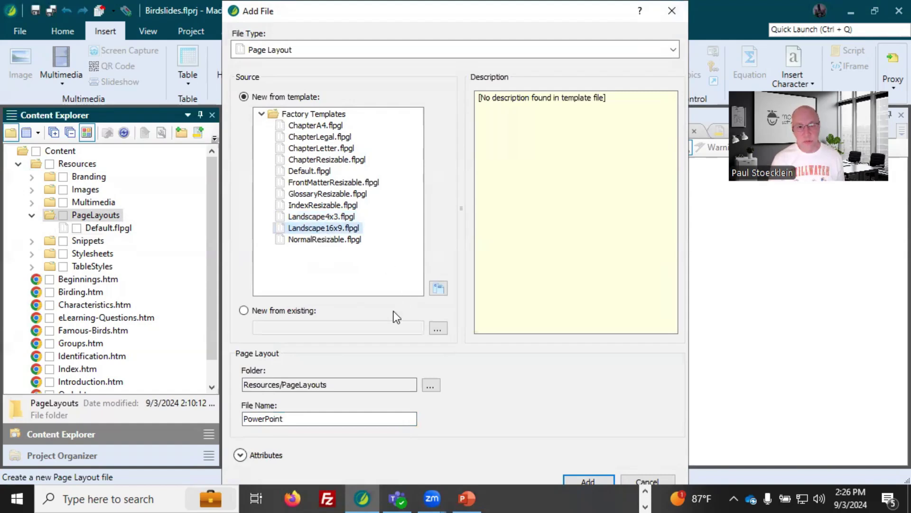
pyautogui.click(331, 217)
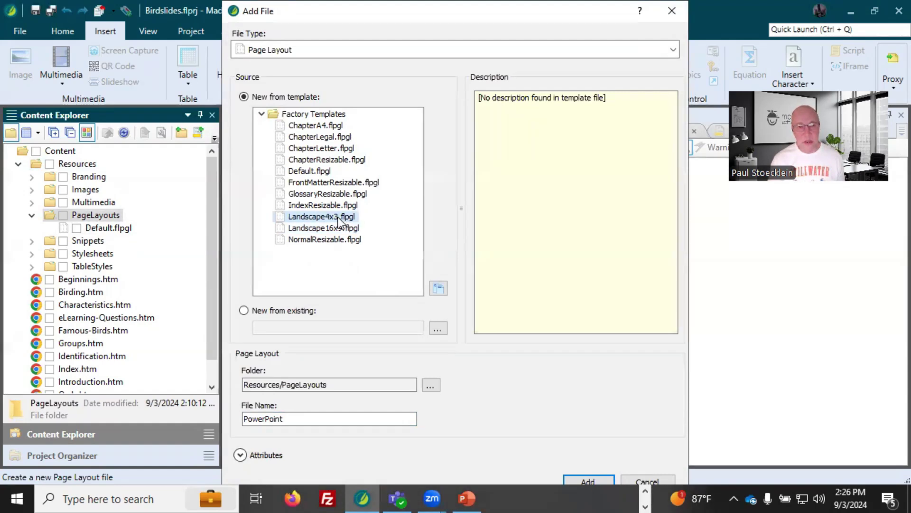
pyautogui.click(336, 228)
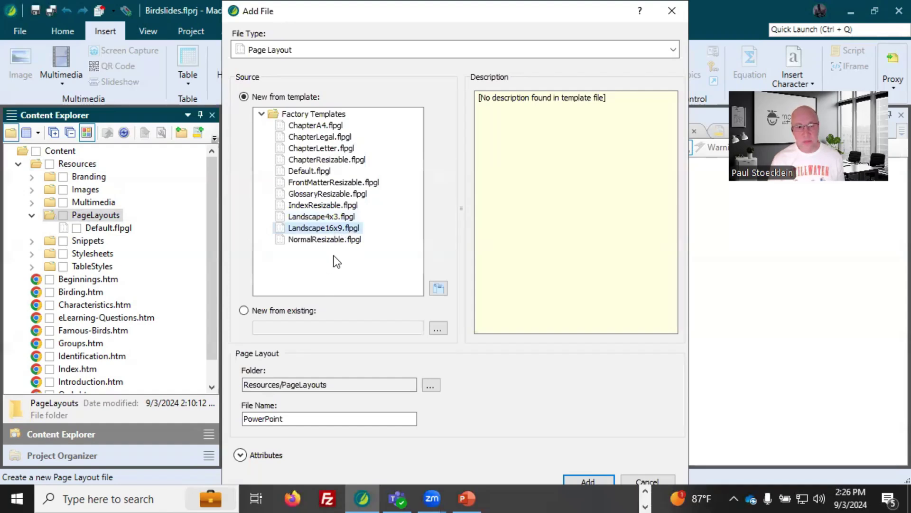
pyautogui.click(294, 419)
pyautogui.doubleClick(285, 418)
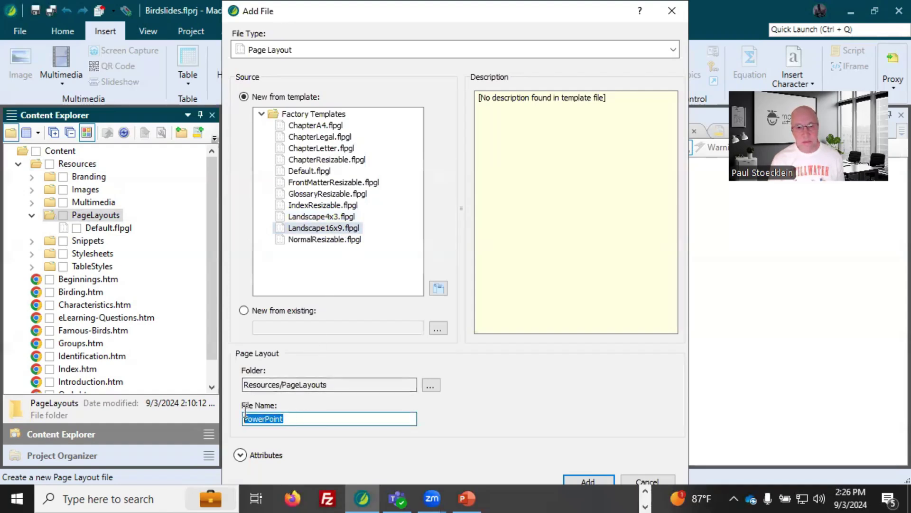
pyautogui.click(587, 479)
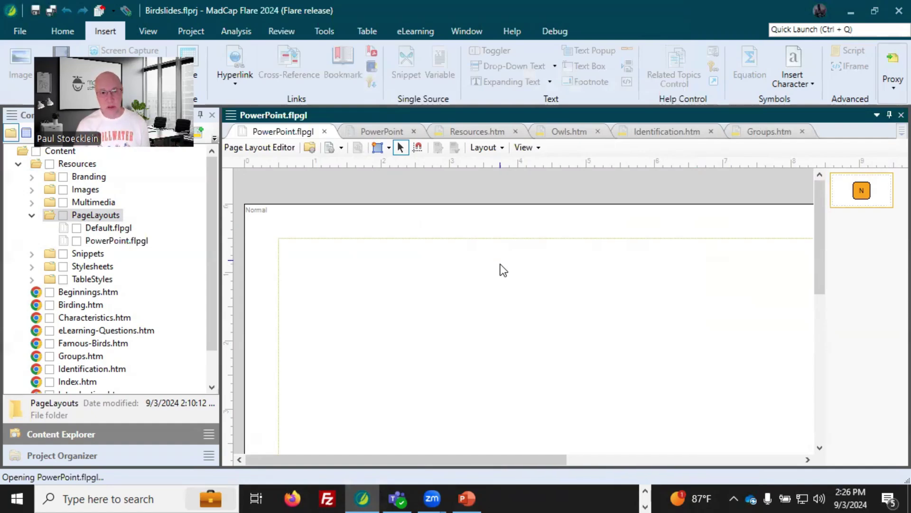
# Look over the Normal page of the PowerPoint page layout and add a First Page to the layout.
pyautogui.scroll(-5, 545, 338)
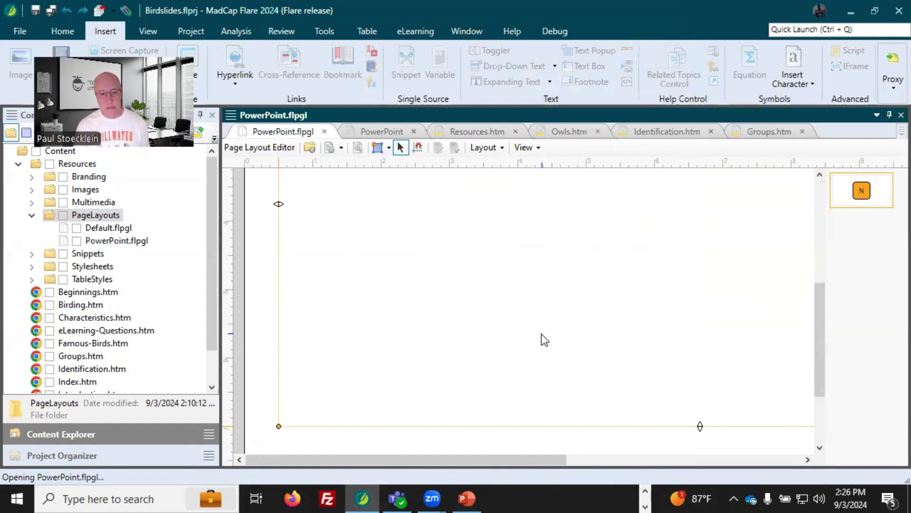
pyautogui.scroll(5, 254, 339)
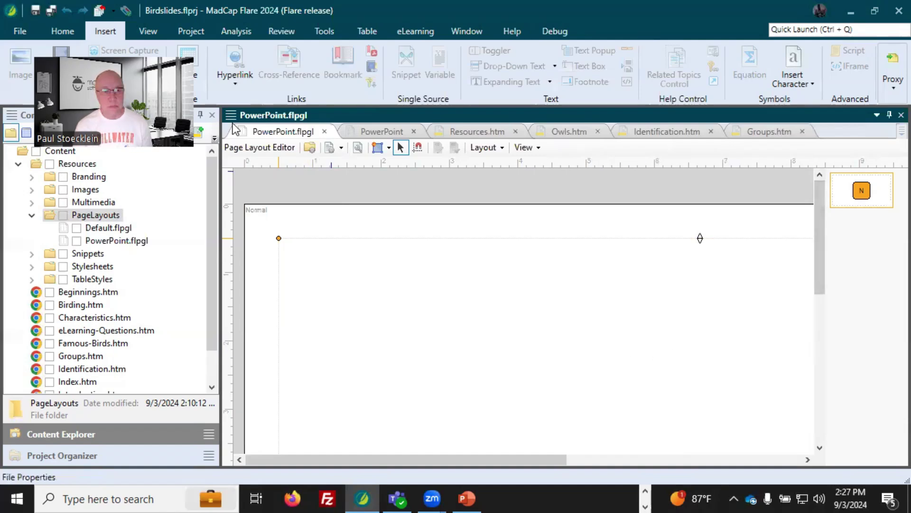
pyautogui.click(341, 147)
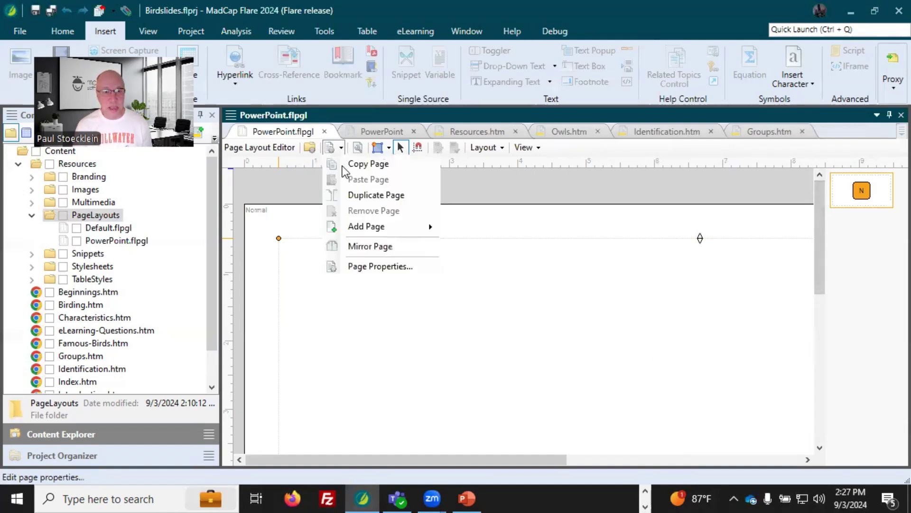
pyautogui.moveTo(351, 227)
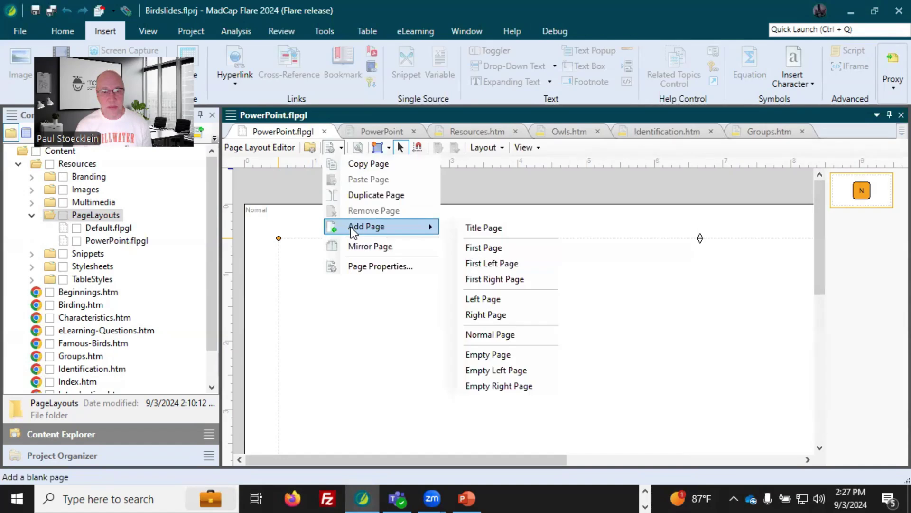
pyautogui.click(476, 248)
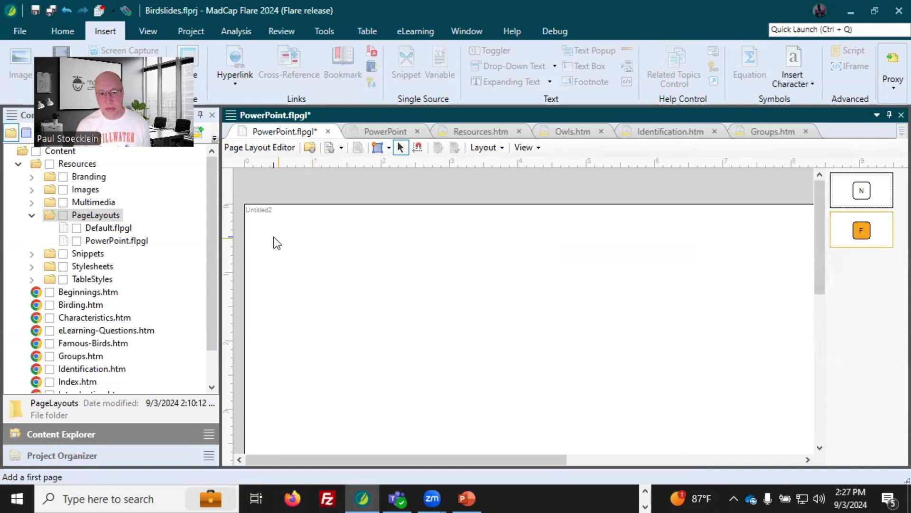
pyautogui.moveTo(502, 456); pyautogui.dragTo(369, 371)
pyautogui.scroll(-5, 389, 315)
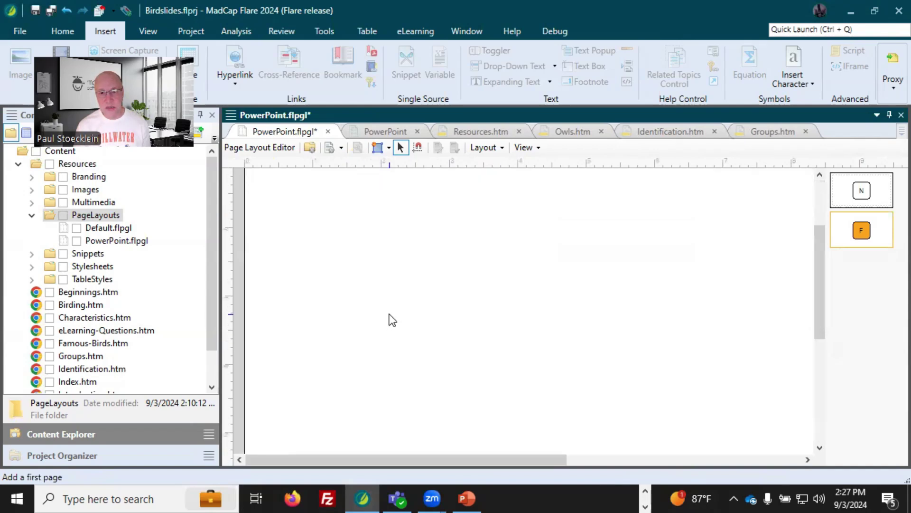
pyautogui.scroll(5, 389, 315)
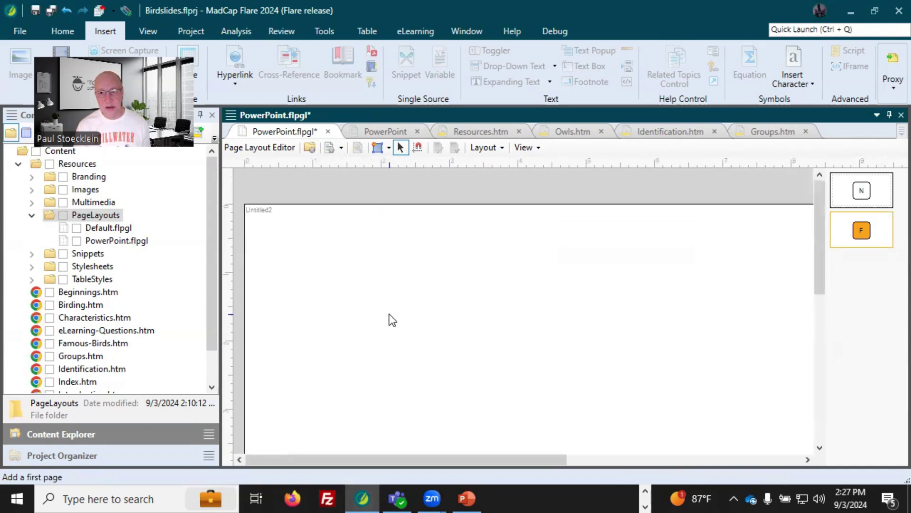
# Copy the Normal page's frame onto the First page and move its left and top edges in to about 1 inch.
pyautogui.click(853, 204)
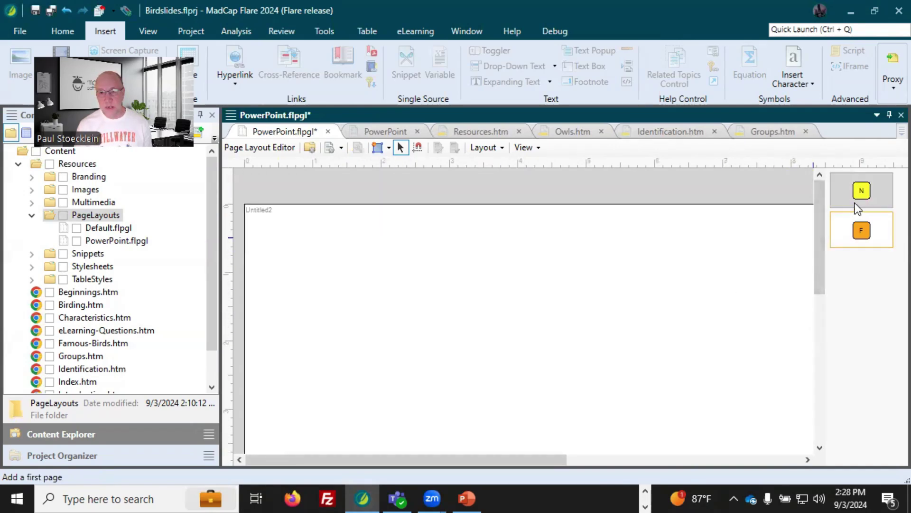
pyautogui.rightClick(515, 286)
pyautogui.click(551, 249)
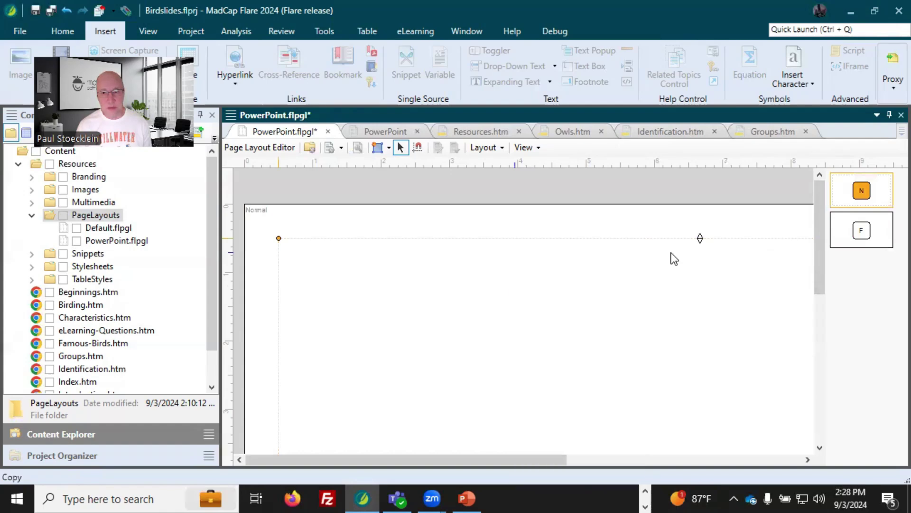
pyautogui.click(852, 219)
pyautogui.rightClick(469, 286)
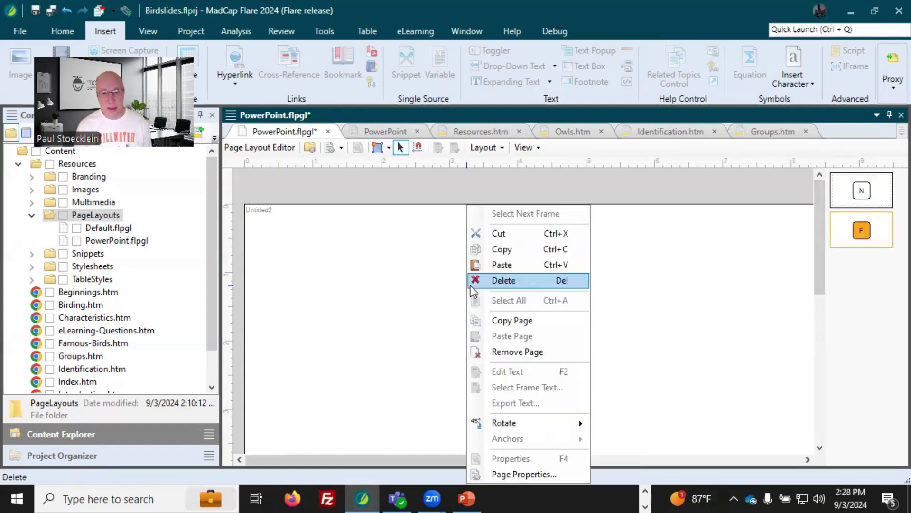
pyautogui.click(489, 266)
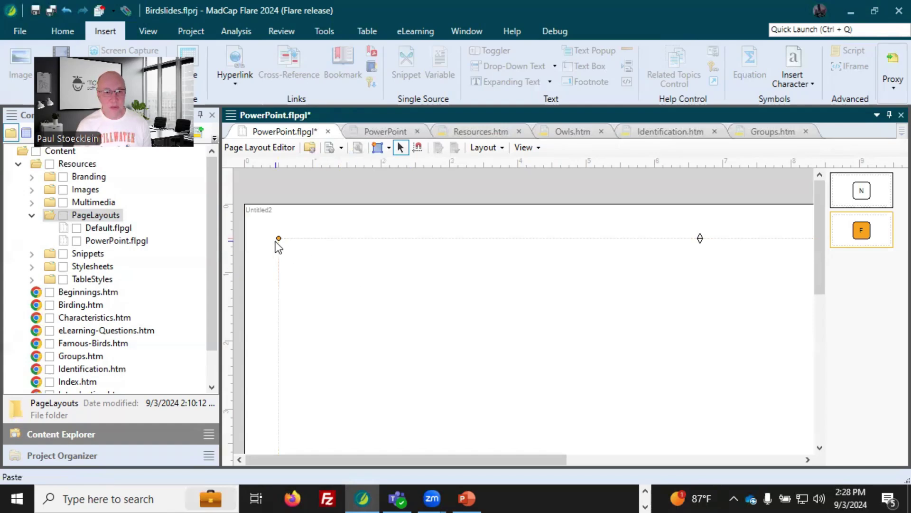
pyautogui.moveTo(278, 238); pyautogui.dragTo(312, 245)
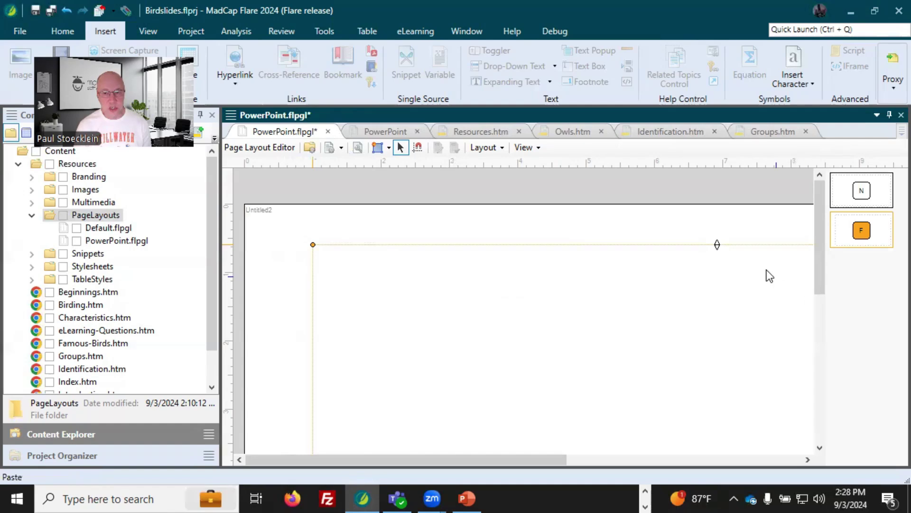
pyautogui.moveTo(717, 244); pyautogui.dragTo(688, 272)
# Check the size, column and background properties of the First page's frame without changing them, and save the page layout.
pyautogui.doubleClick(562, 312)
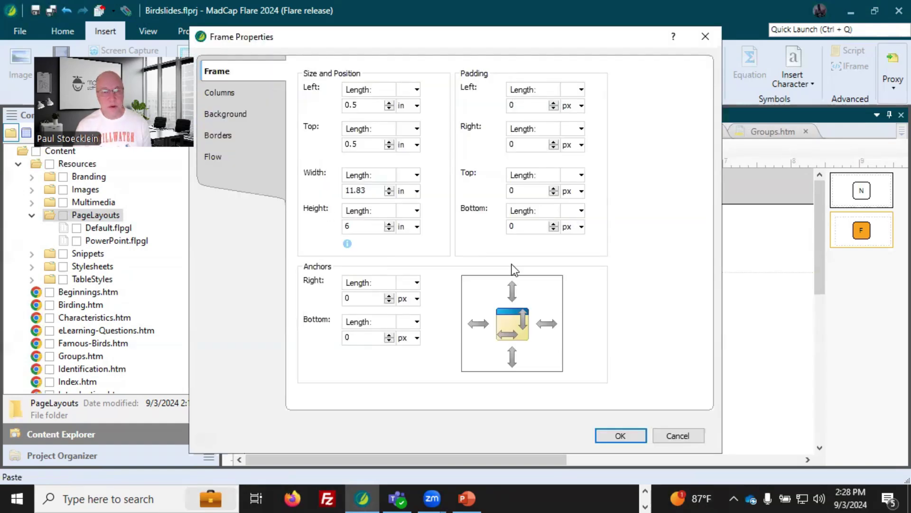
pyautogui.click(224, 99)
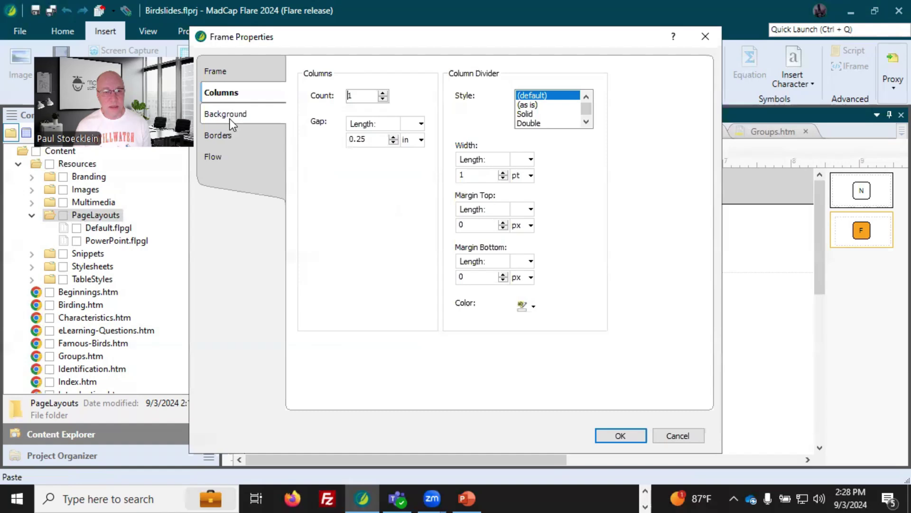
pyautogui.click(229, 119)
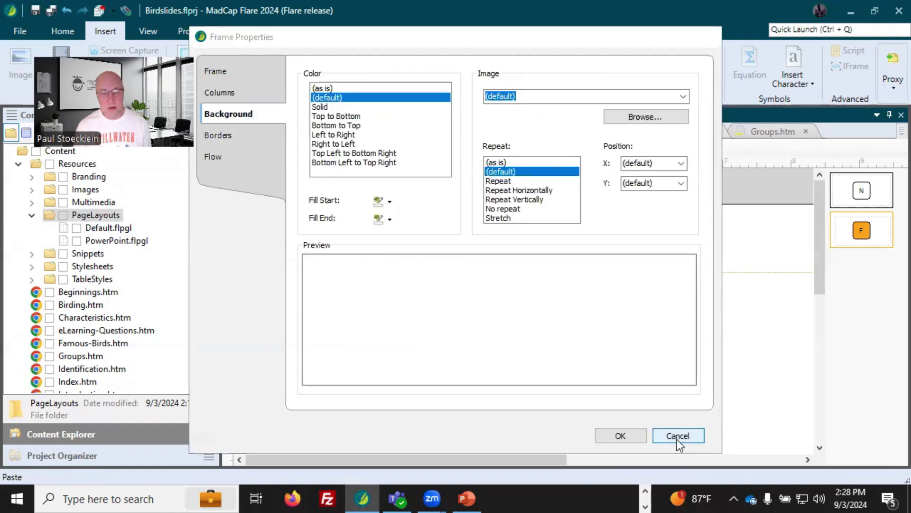
pyautogui.click(676, 439)
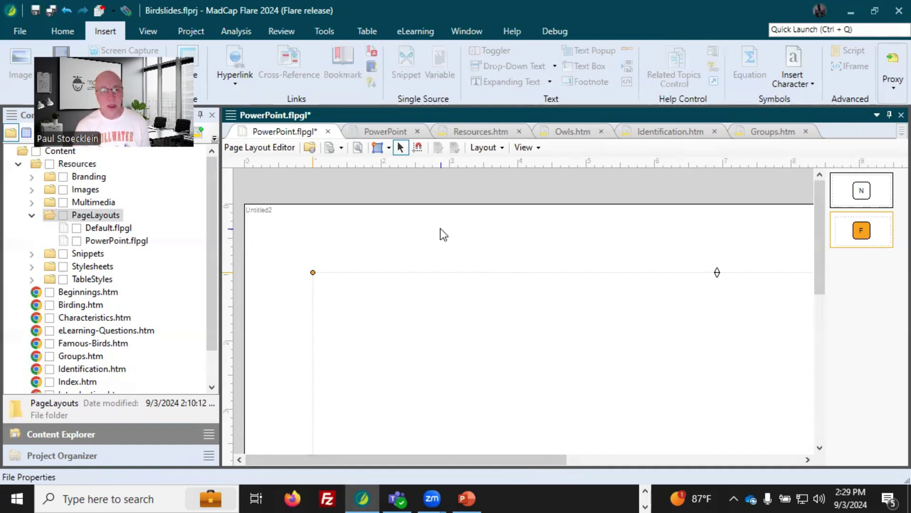
pyautogui.click(35, 10)
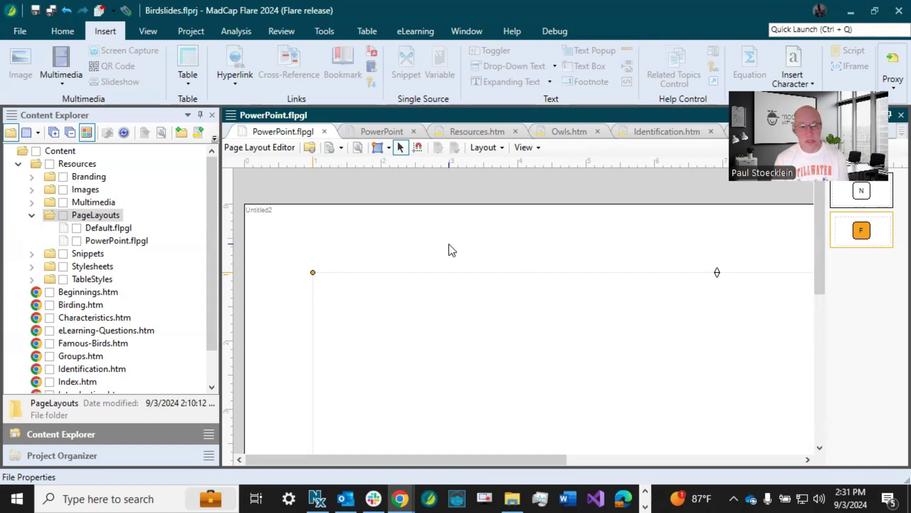
# Add a target named PowerPoint from the MyTarget template with the output type set to PowerPoint.
pyautogui.click(78, 452)
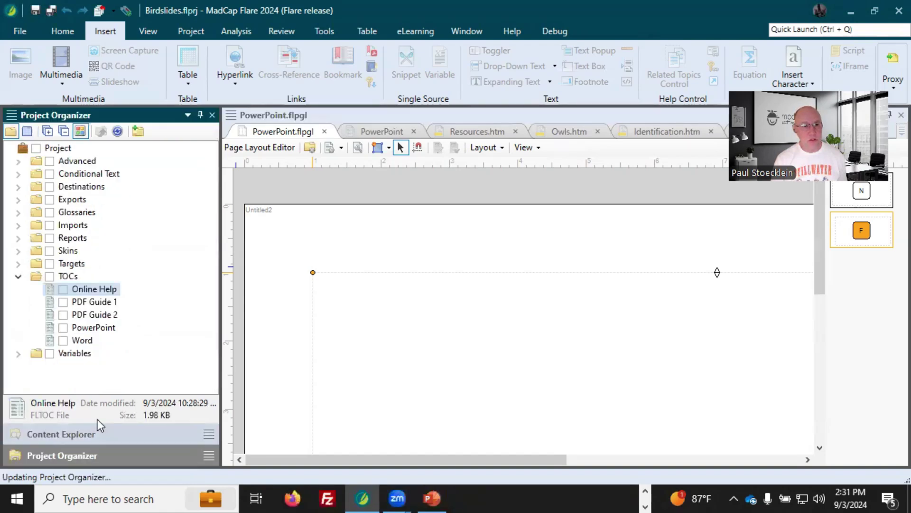
pyautogui.click(18, 264)
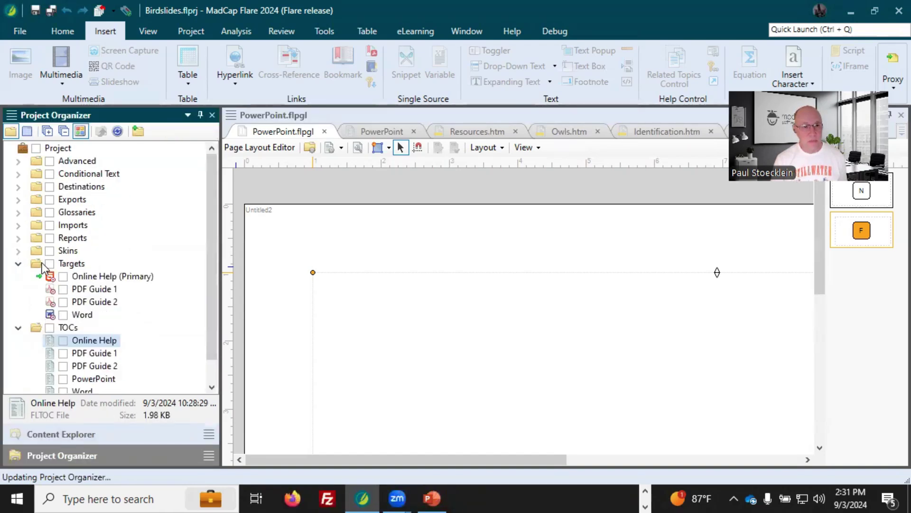
pyautogui.rightClick(76, 267)
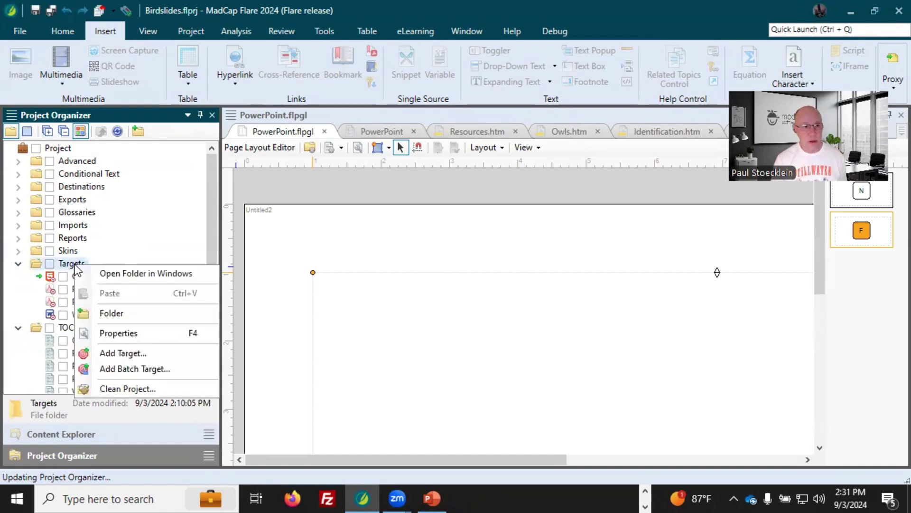
pyautogui.click(110, 353)
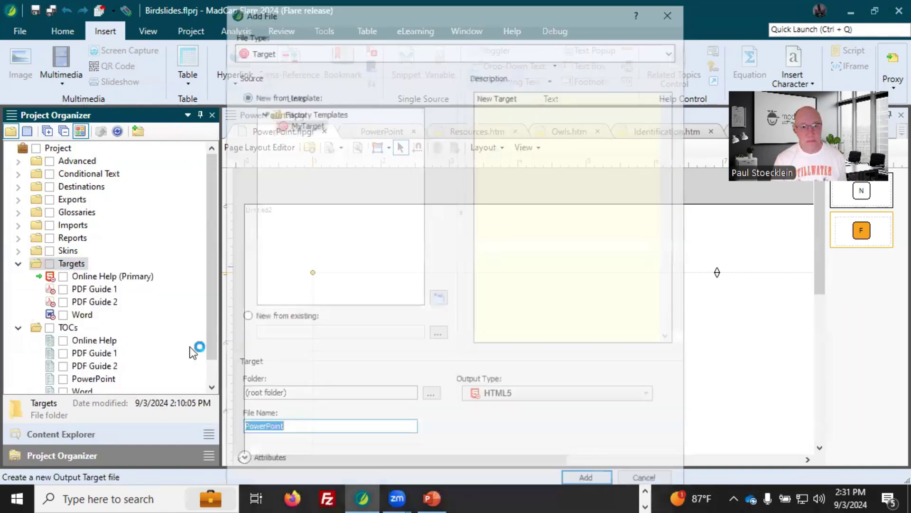
pyautogui.click(519, 396)
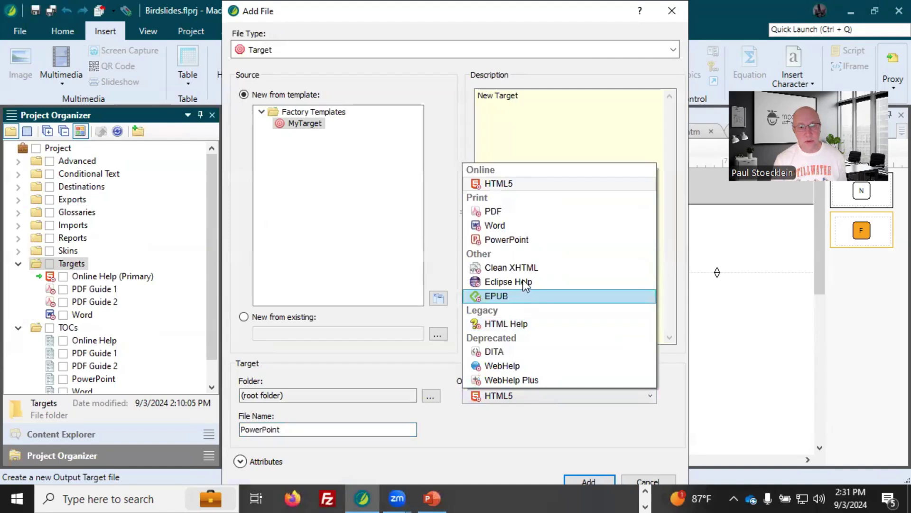
pyautogui.click(525, 238)
pyautogui.click(287, 429)
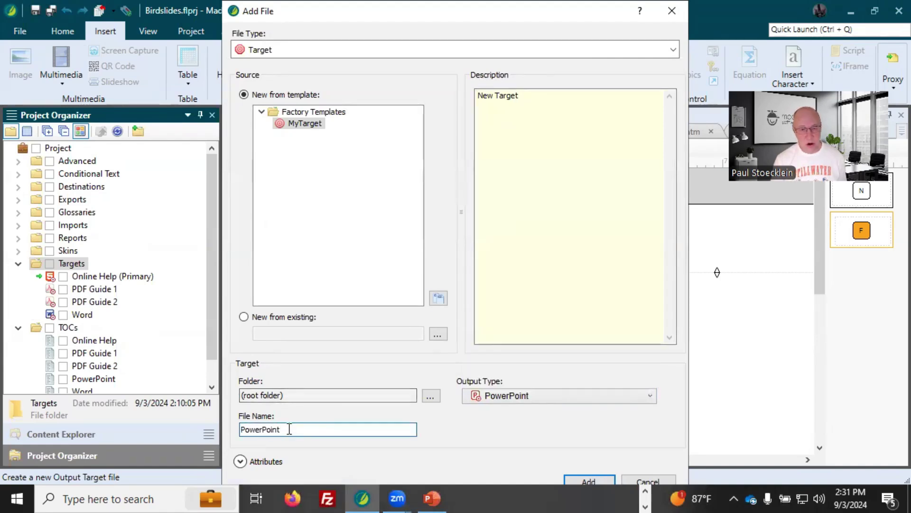
pyautogui.click(579, 481)
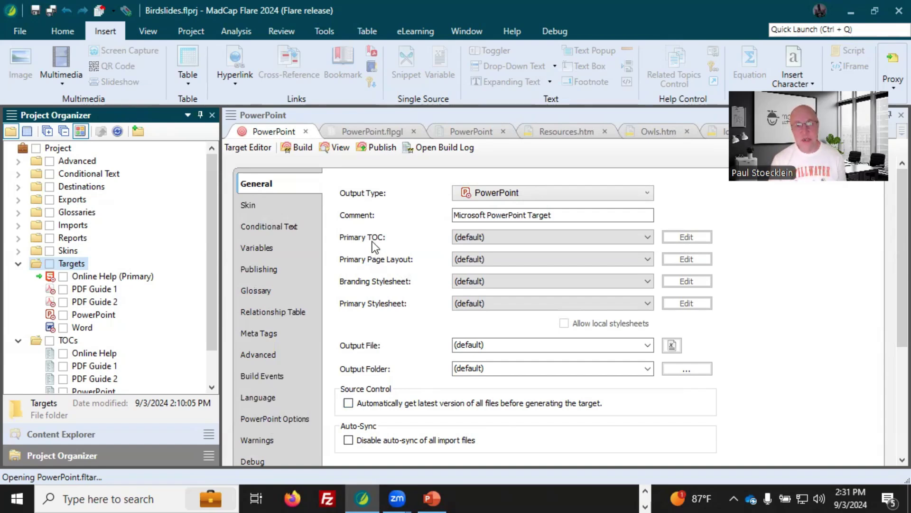
# Set the Primary TOC of the PowerPoint target to PowerPoint.
pyautogui.click(469, 237)
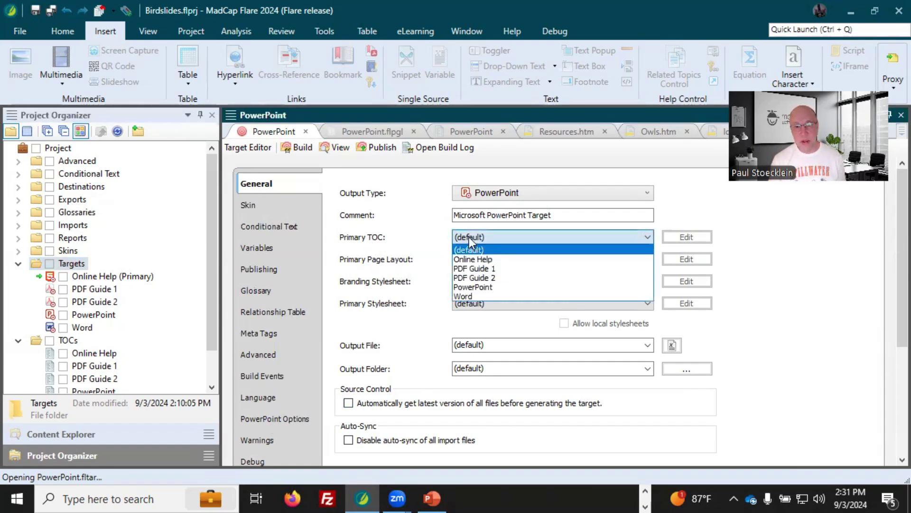
pyautogui.click(475, 287)
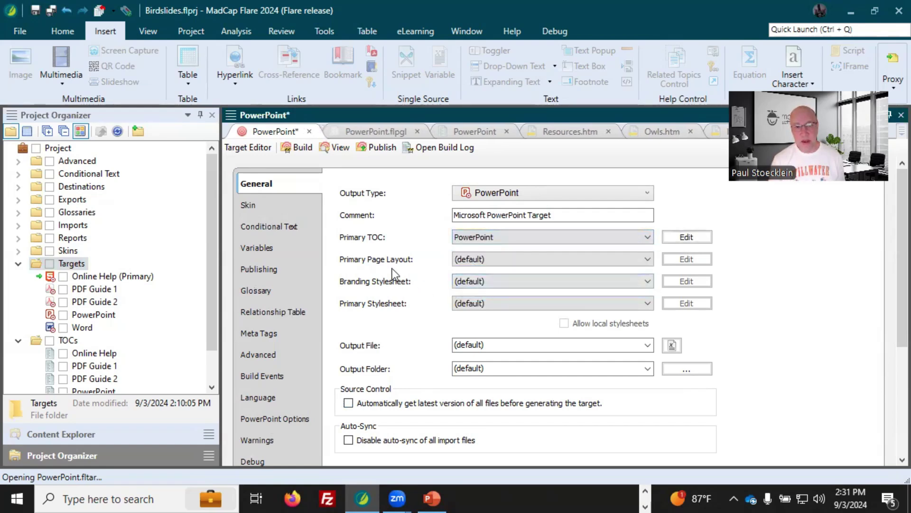
# Check the PowerPoint target's page layout choices, document properties, conditions, variables and advanced options without changing them, and save the target.
pyautogui.click(478, 262)
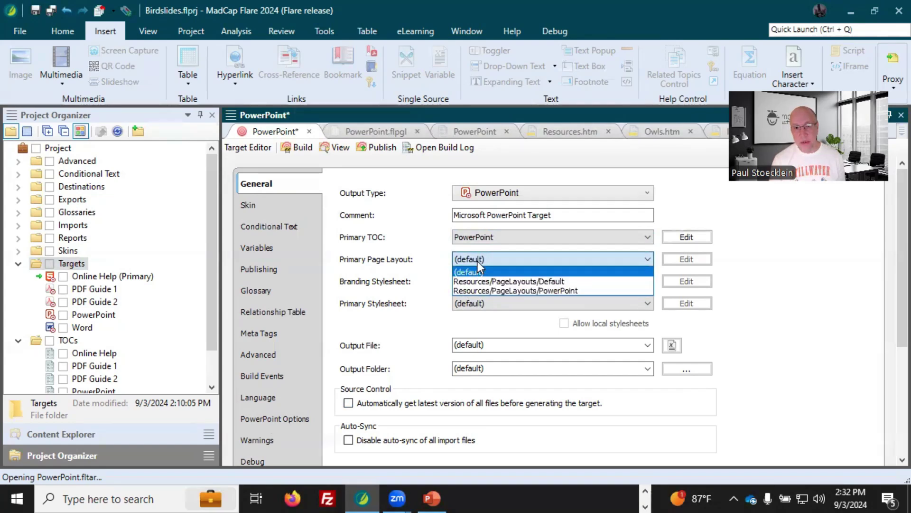
pyautogui.click(421, 248)
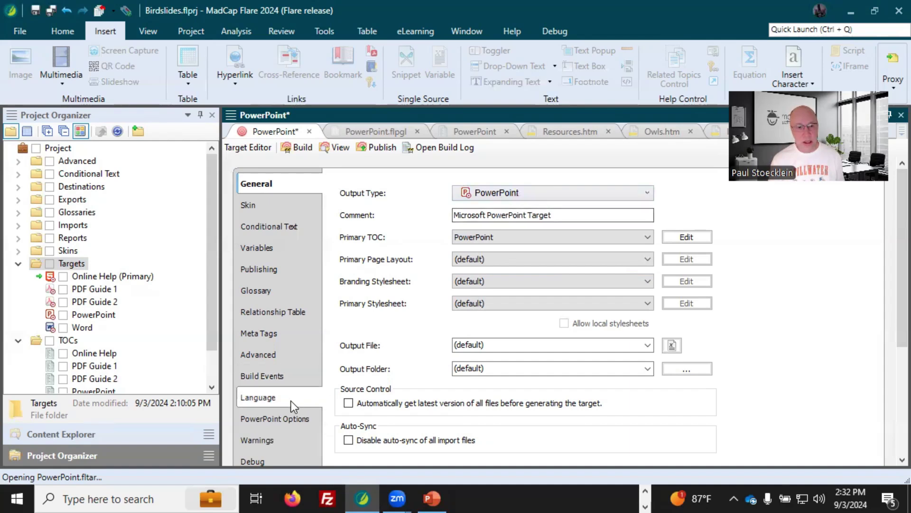
pyautogui.click(277, 418)
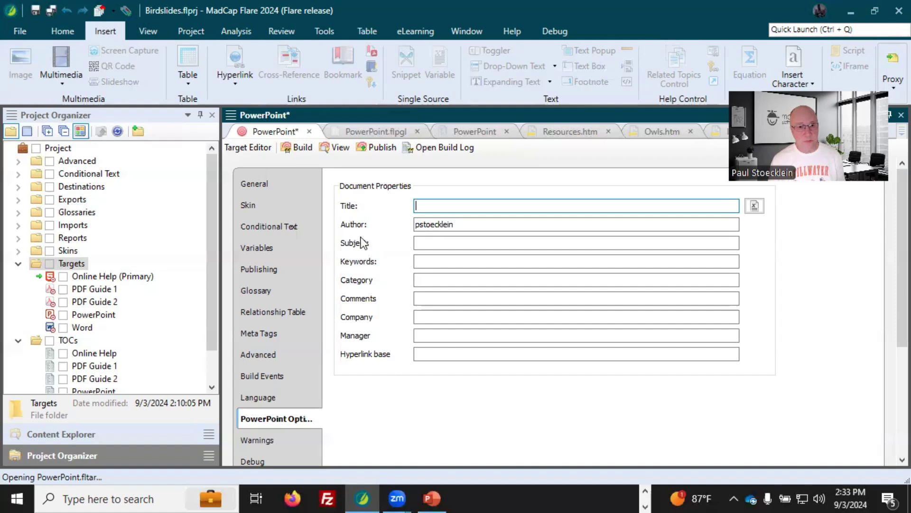
pyautogui.click(297, 229)
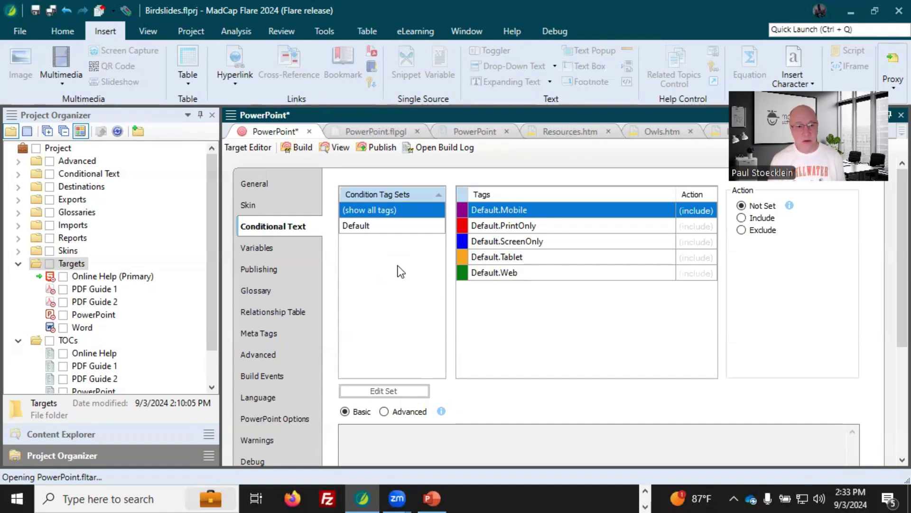
pyautogui.click(289, 252)
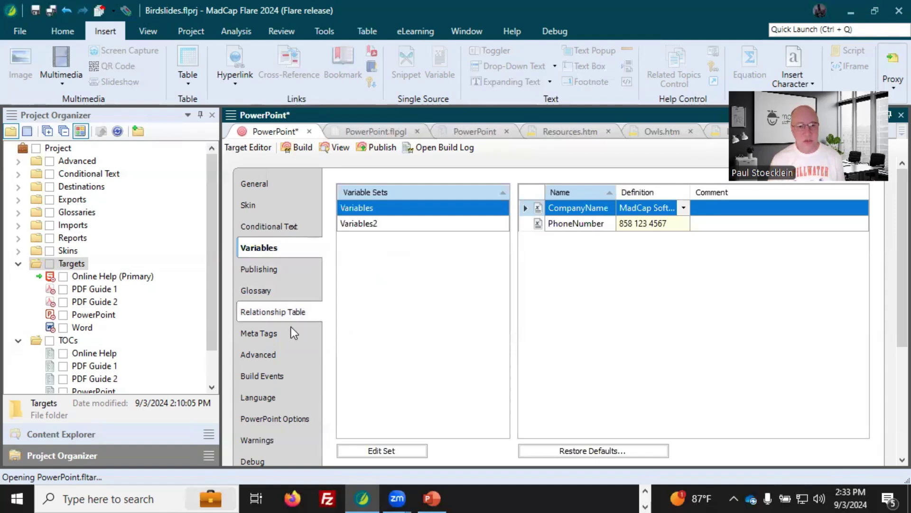
pyautogui.click(289, 357)
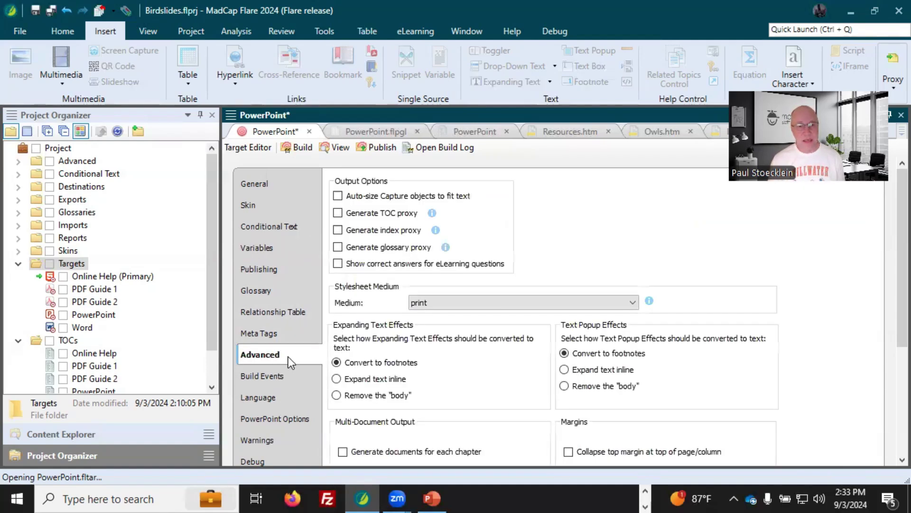
pyautogui.scroll(-3, 480, 356)
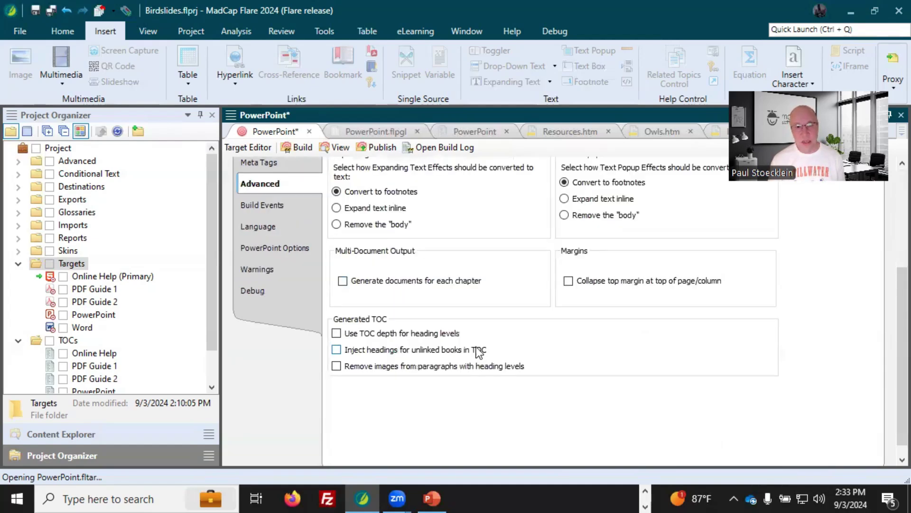
pyautogui.scroll(2, 477, 351)
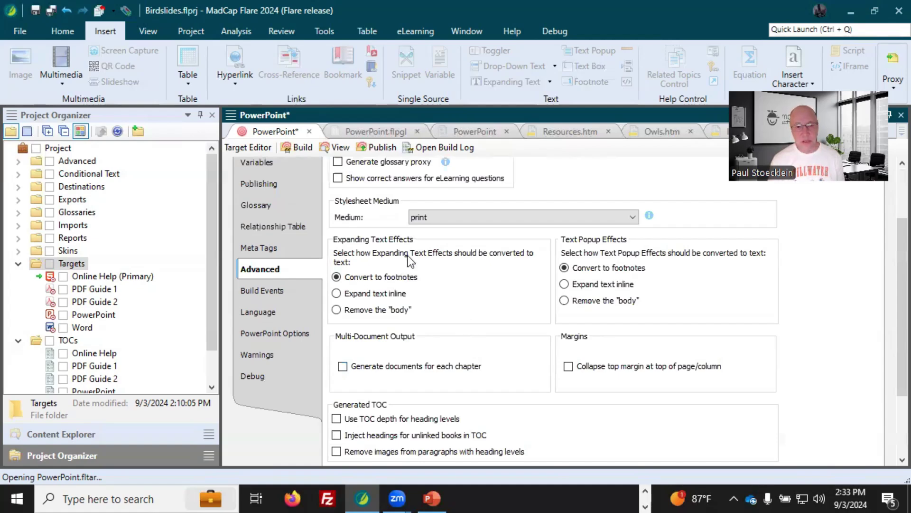
pyautogui.scroll(2, 394, 301)
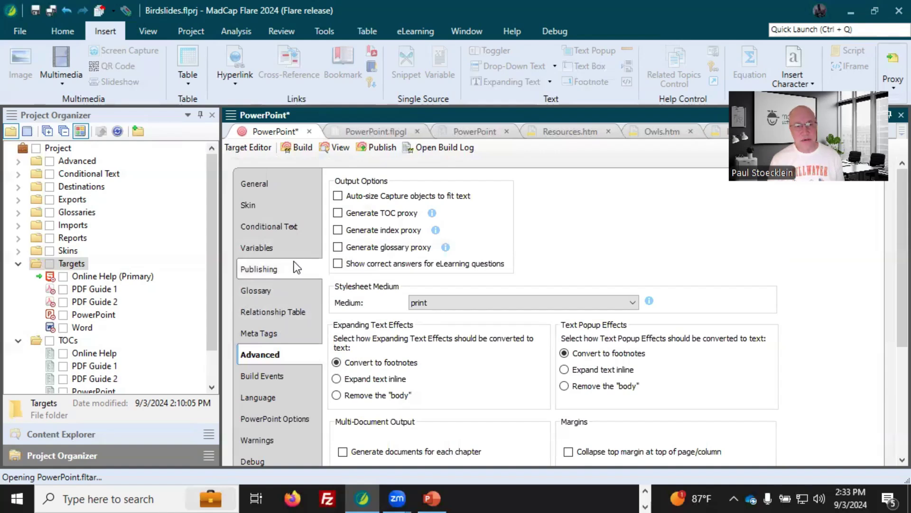
pyautogui.click(289, 187)
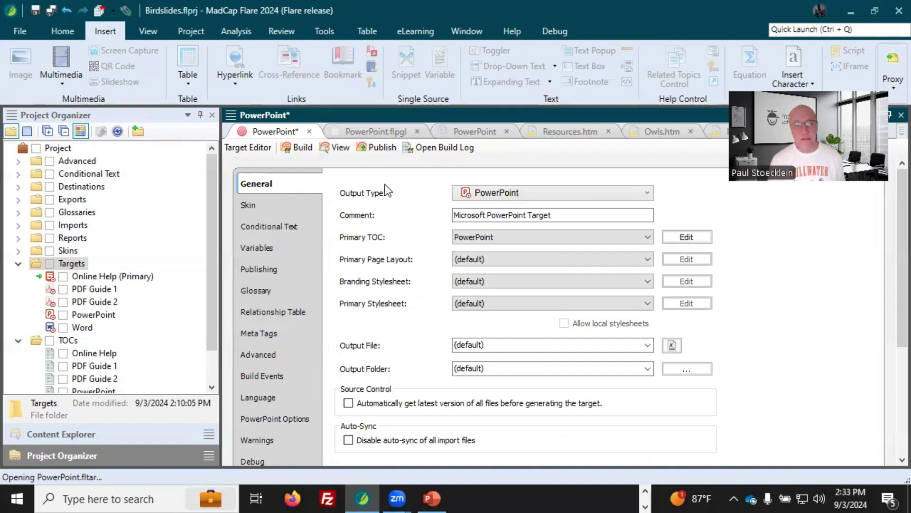
pyautogui.click(35, 10)
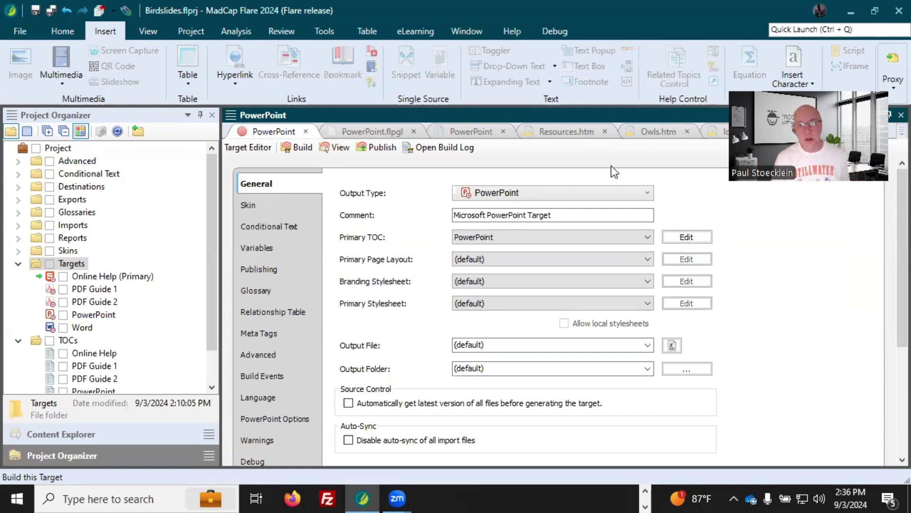
# Apply the body.bgimage style class to the body of the Introduction.htm topic and save the topic.
pyautogui.click(112, 432)
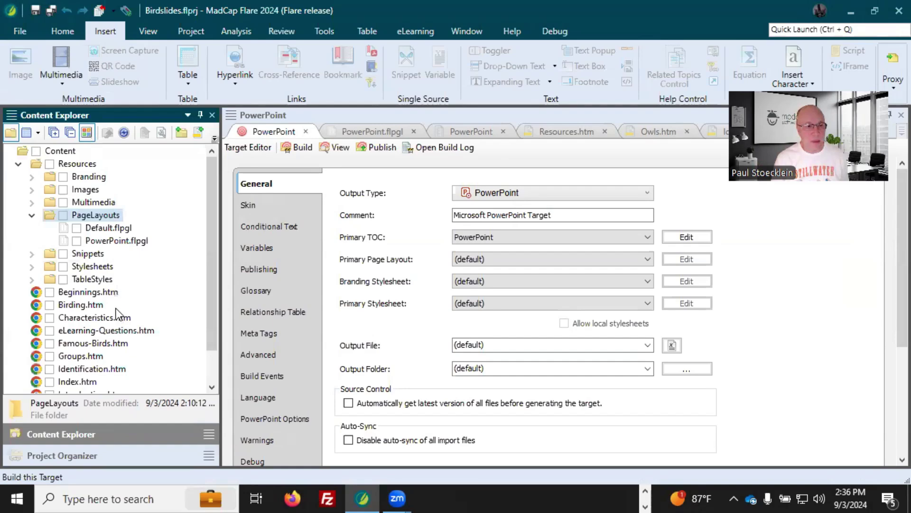
pyautogui.scroll(-1, 88, 347)
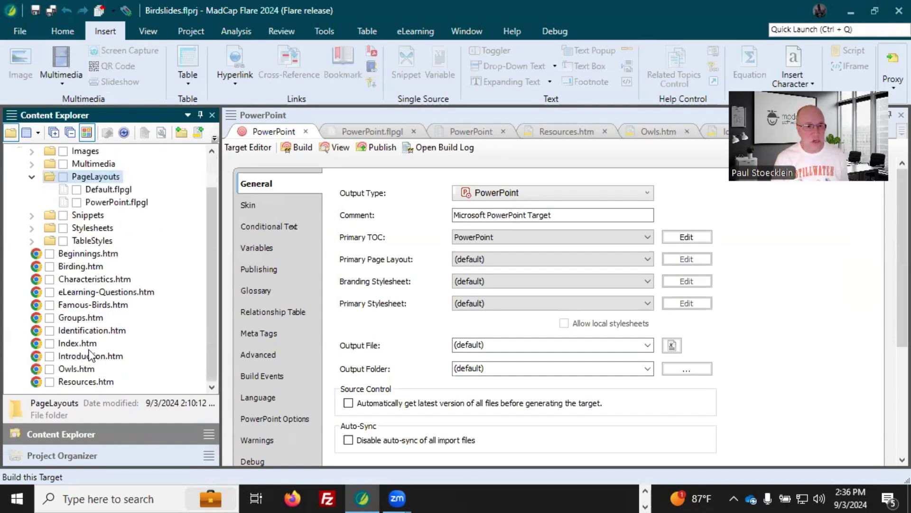
pyautogui.doubleClick(90, 355)
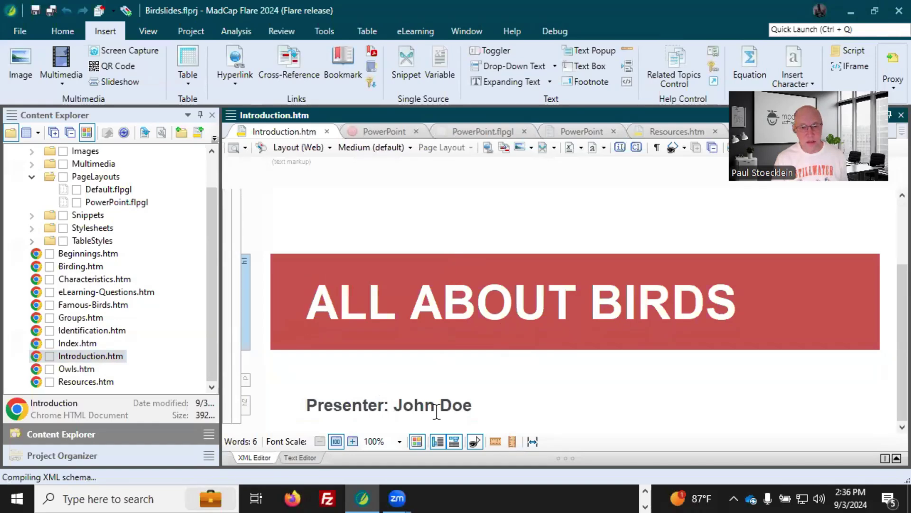
pyautogui.scroll(2, 304, 245)
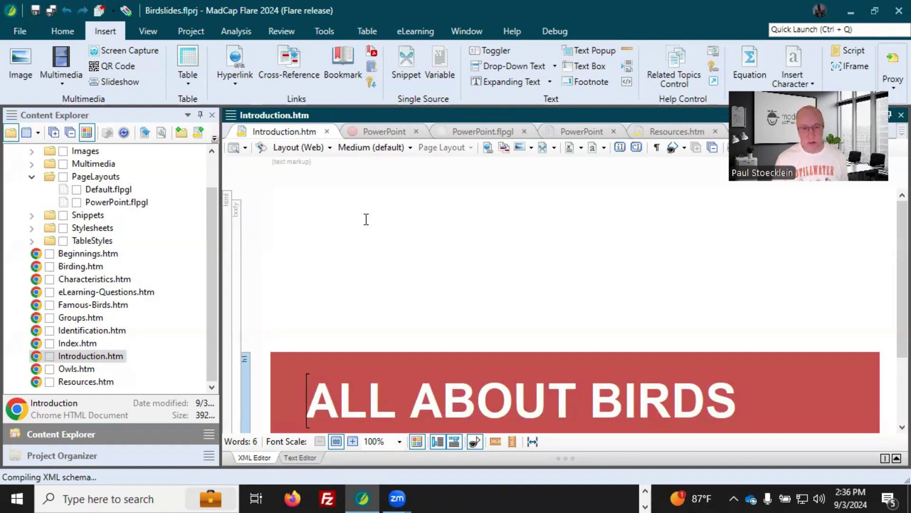
pyautogui.click(236, 221)
pyautogui.moveTo(273, 242)
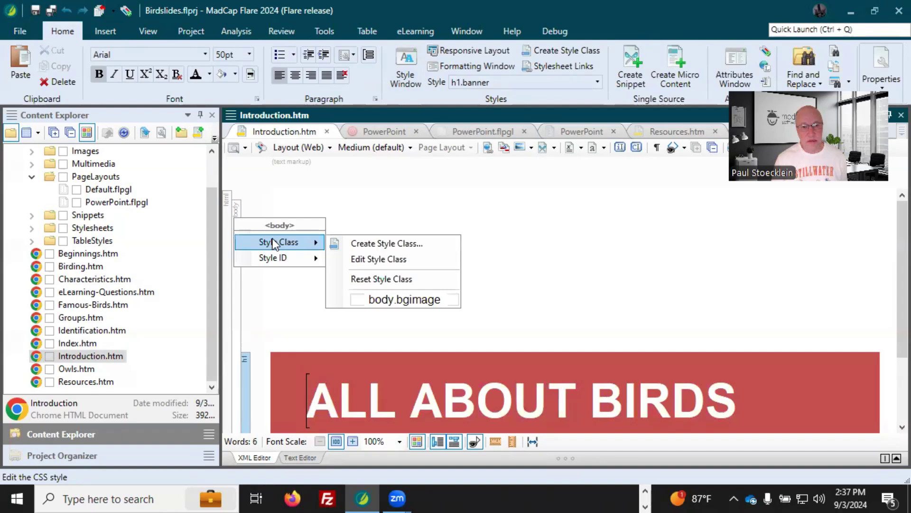
pyautogui.click(387, 300)
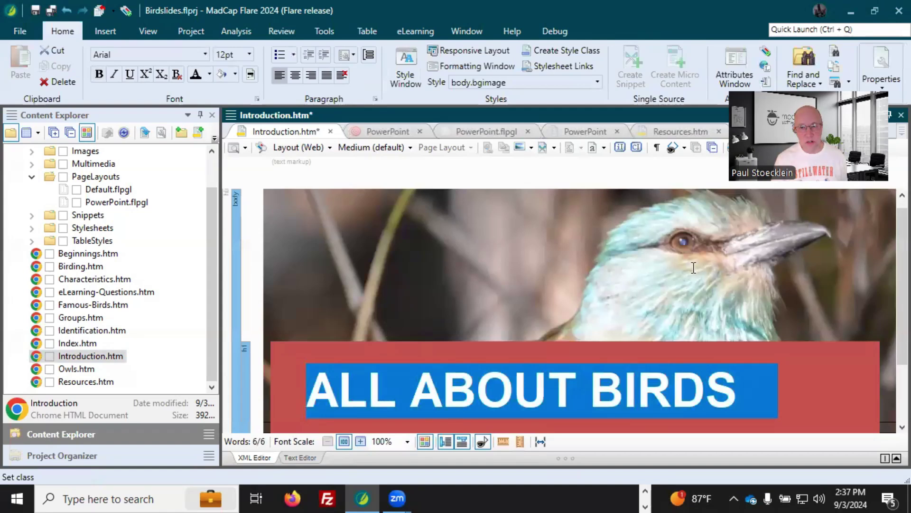
pyautogui.click(630, 403)
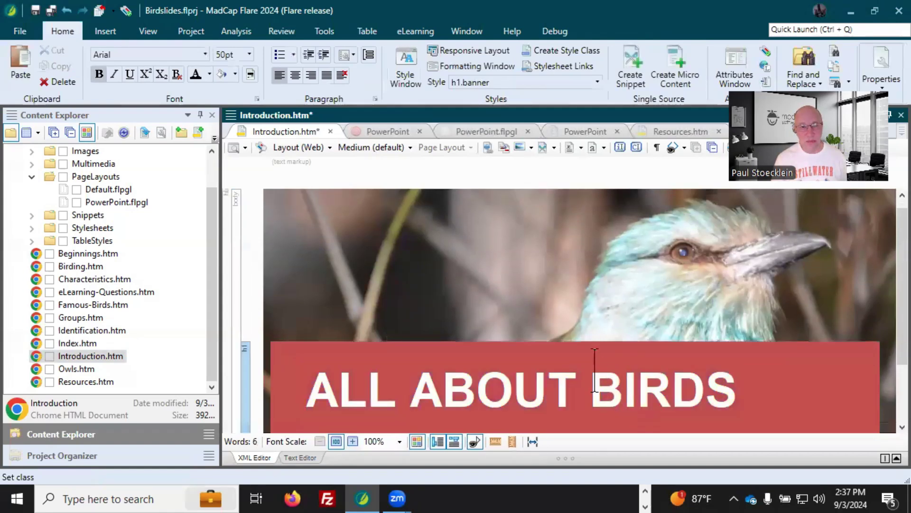
pyautogui.hotkey('ctrl', 's')
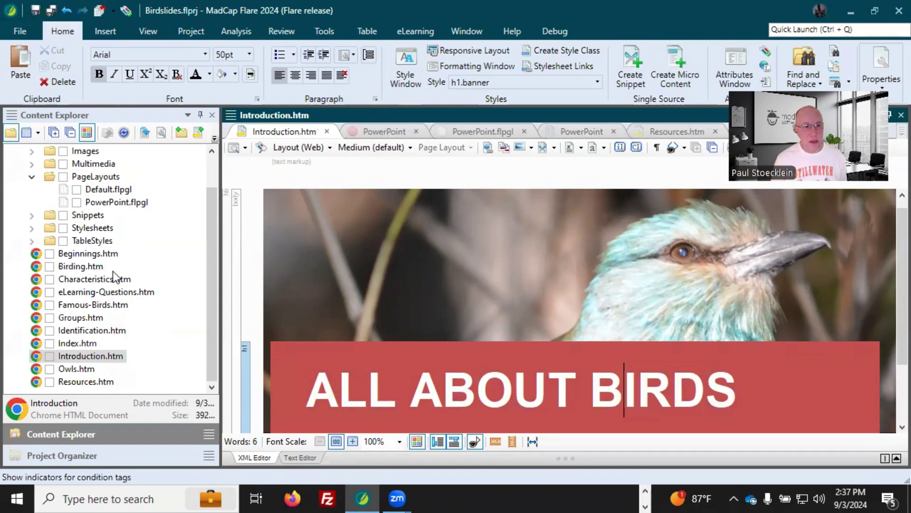
# Examine the background image, position, repeat and size properties of the body.bgimage class in Styles.css.
pyautogui.click(32, 228)
pyautogui.doubleClick(95, 240)
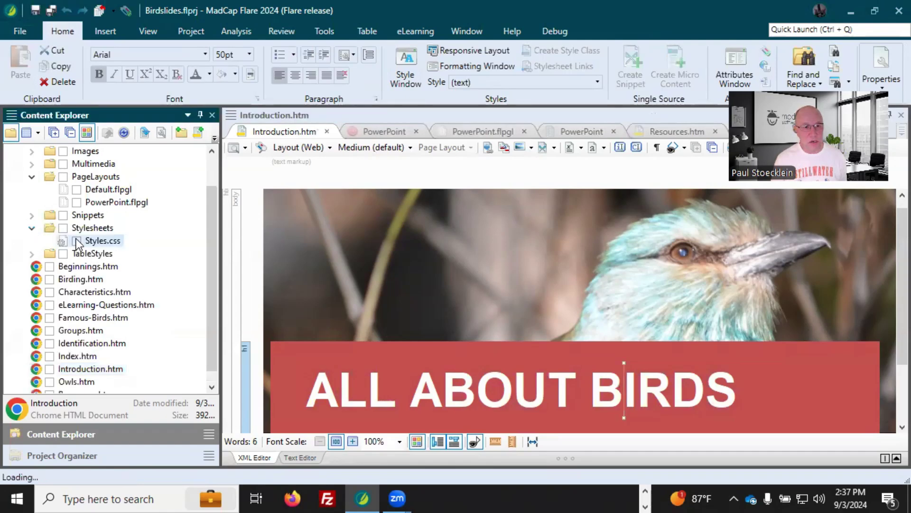
pyautogui.scroll(3, 272, 278)
pyautogui.click(252, 286)
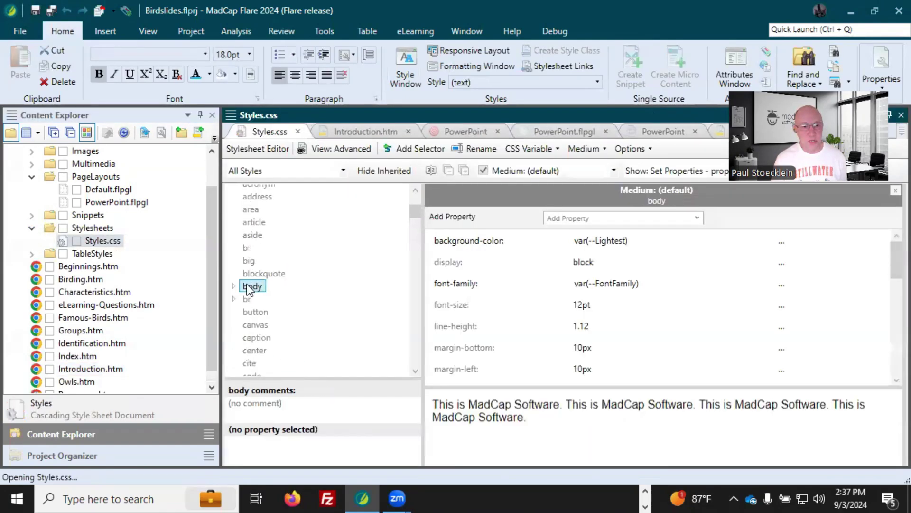
pyautogui.click(232, 286)
pyautogui.click(274, 300)
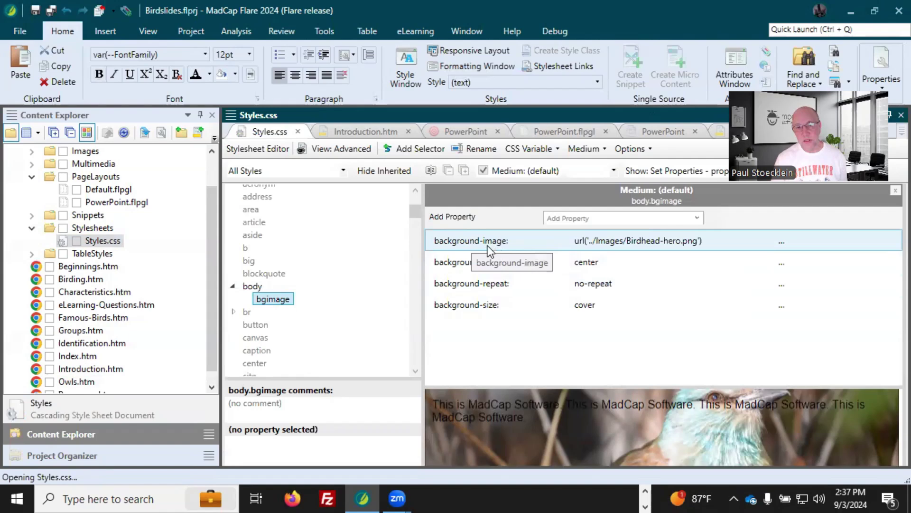
pyautogui.click(612, 242)
pyautogui.click(696, 285)
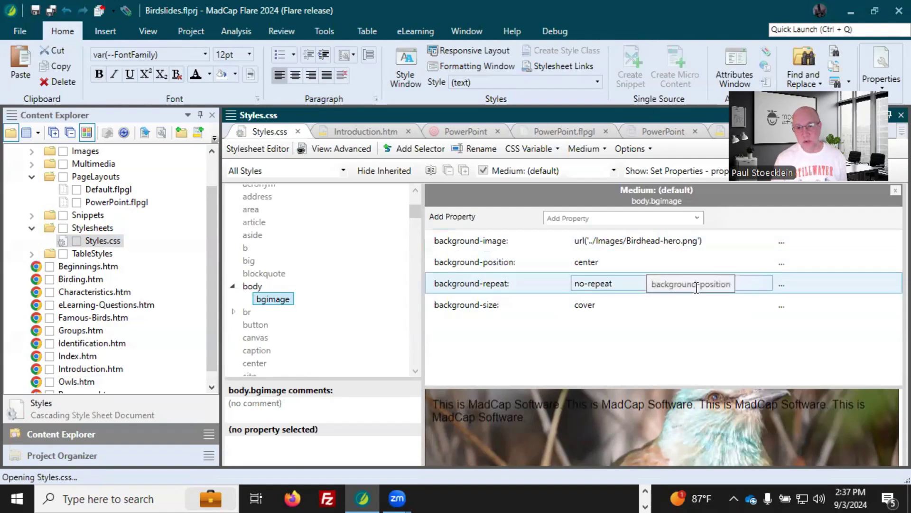
pyautogui.click(617, 261)
pyautogui.click(588, 262)
pyautogui.click(603, 281)
pyautogui.click(581, 306)
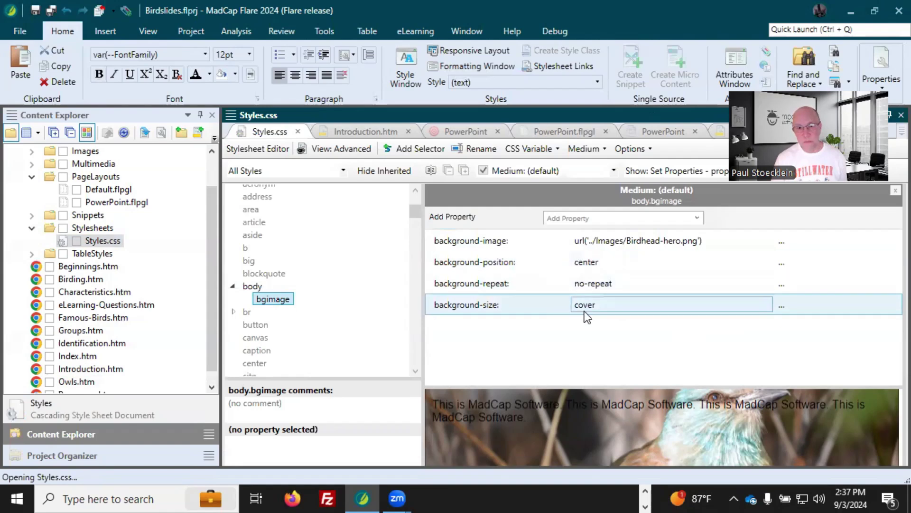
pyautogui.click(577, 330)
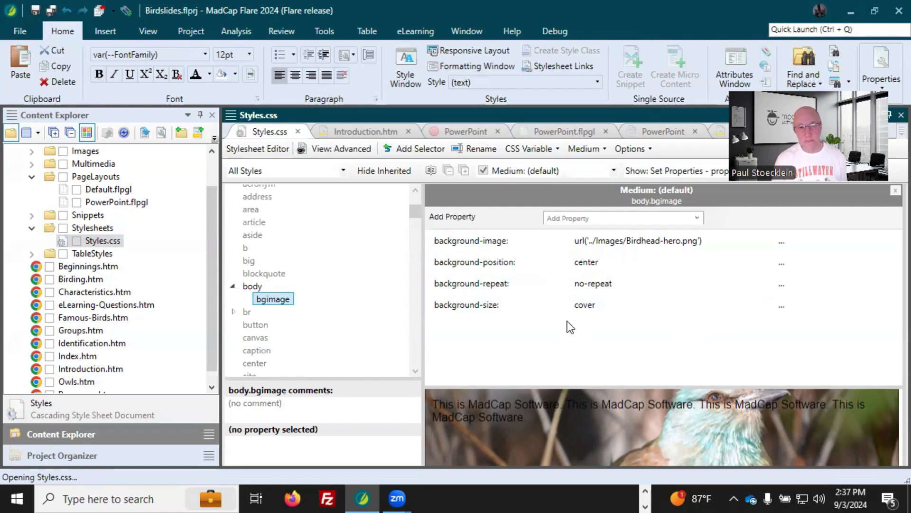
# Apply the h2.banner style to the presenter line in Introduction.htm and save the topic.
pyautogui.click(362, 131)
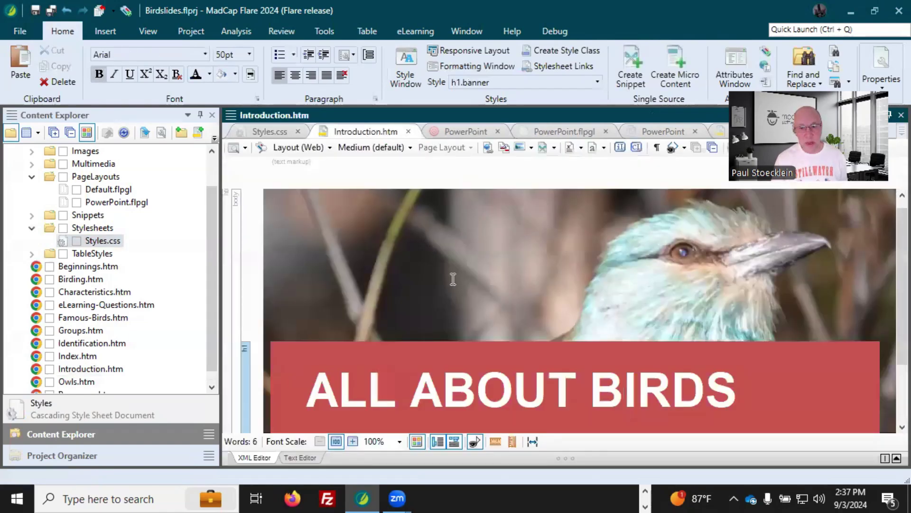
pyautogui.scroll(-2, 453, 279)
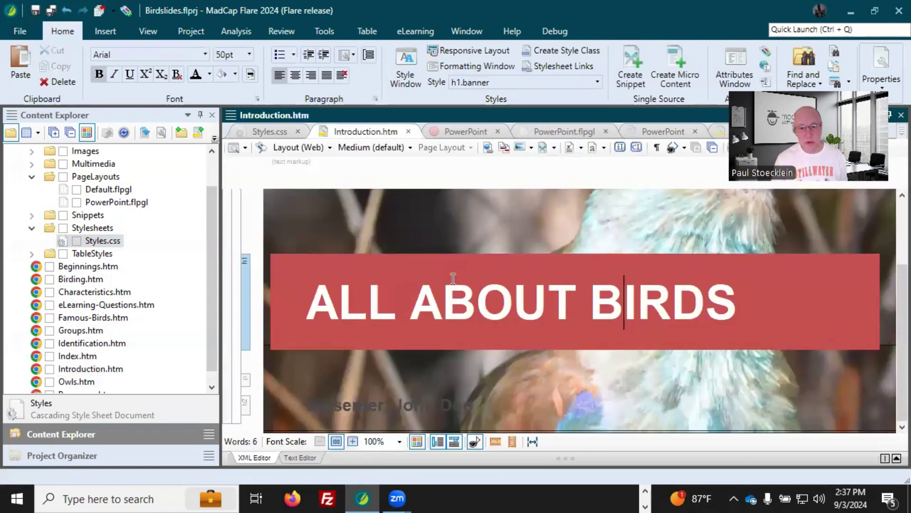
pyautogui.click(418, 407)
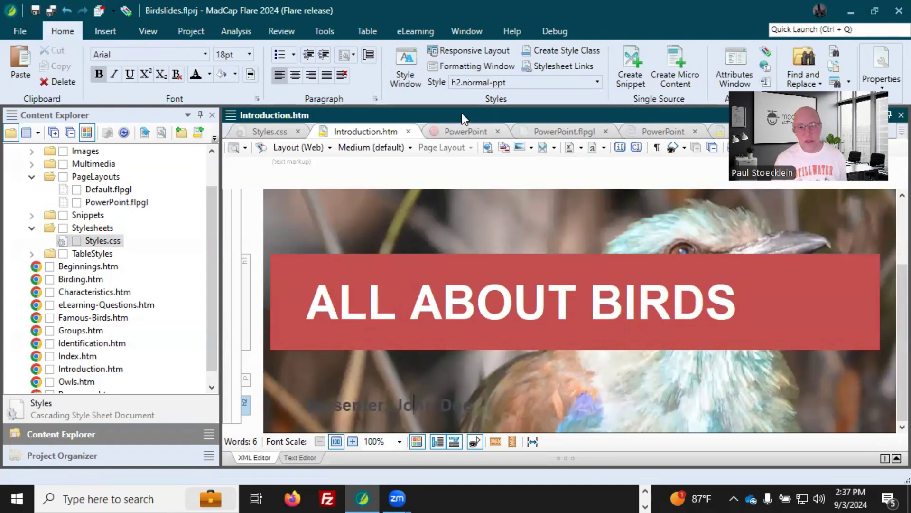
pyautogui.click(597, 81)
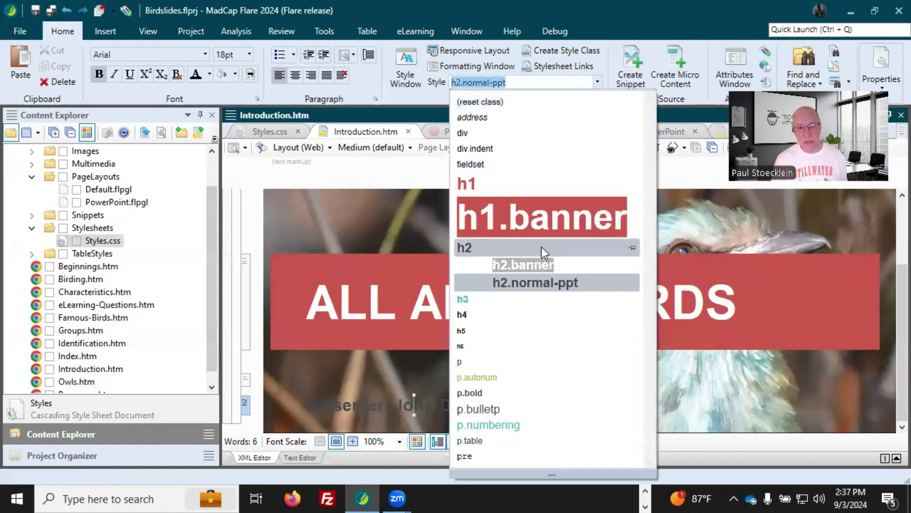
pyautogui.click(534, 264)
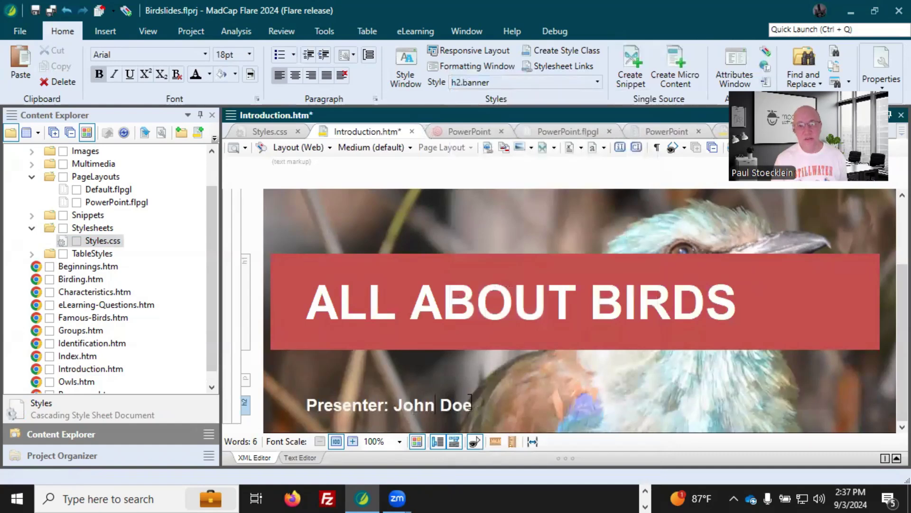
pyautogui.hotkey('ctrl', 's')
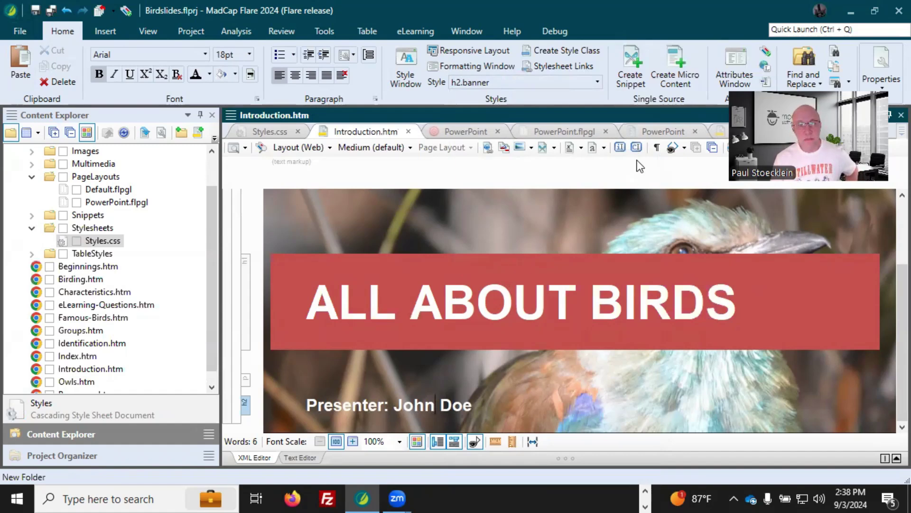
# In the PowerPoint TOC, give the All About Birds entry a Chapter Break using the PowerPoint page layout with the First page type.
pyautogui.click(72, 458)
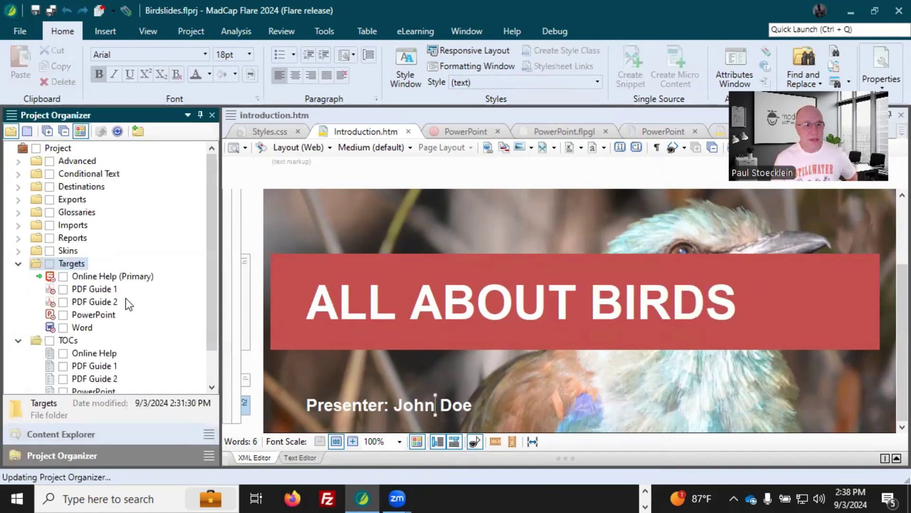
pyautogui.doubleClick(89, 351)
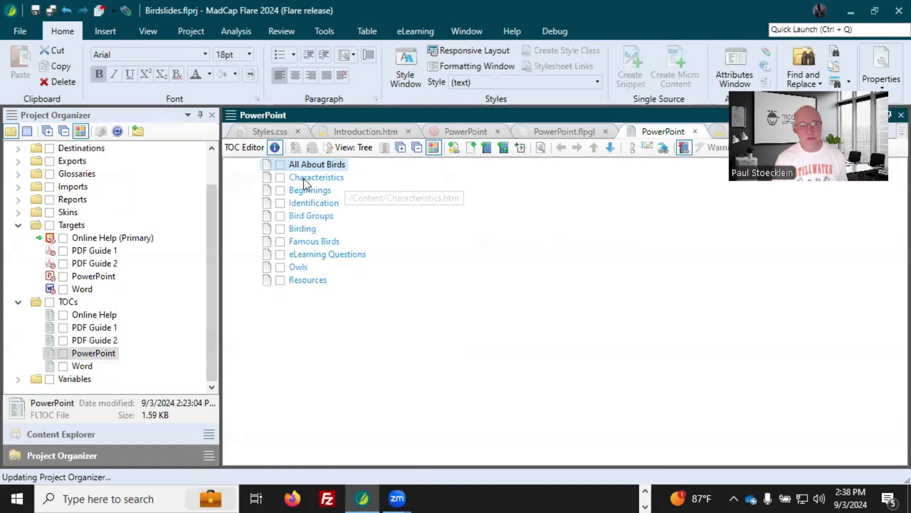
pyautogui.doubleClick(278, 167)
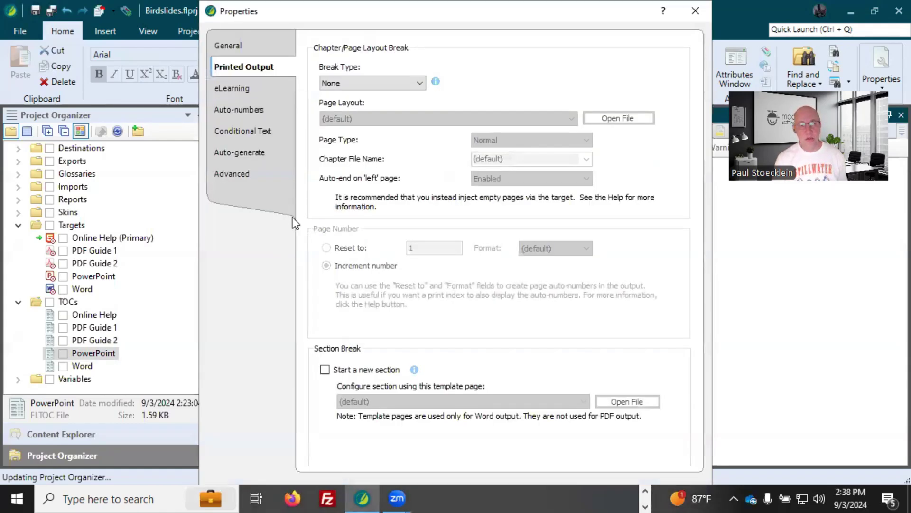
pyautogui.moveTo(386, 5); pyautogui.dragTo(523, 79)
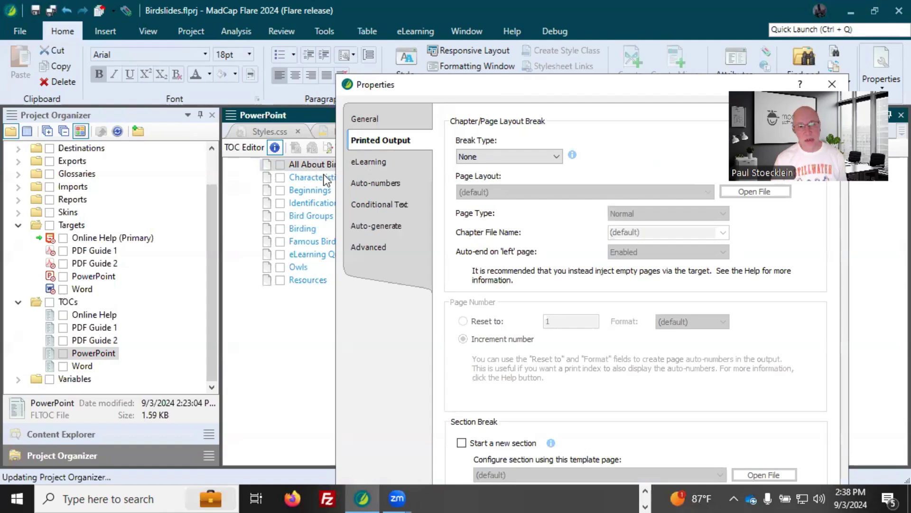
pyautogui.moveTo(514, 86); pyautogui.dragTo(359, 52)
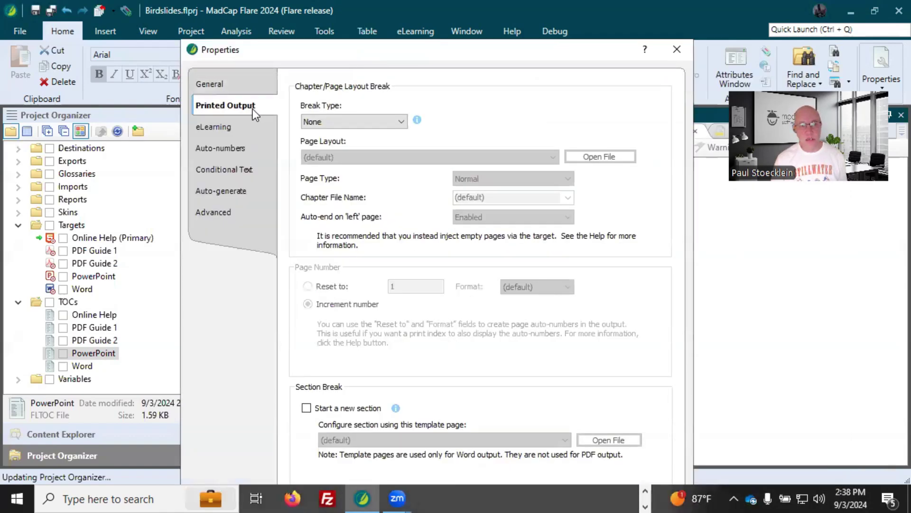
pyautogui.click(354, 123)
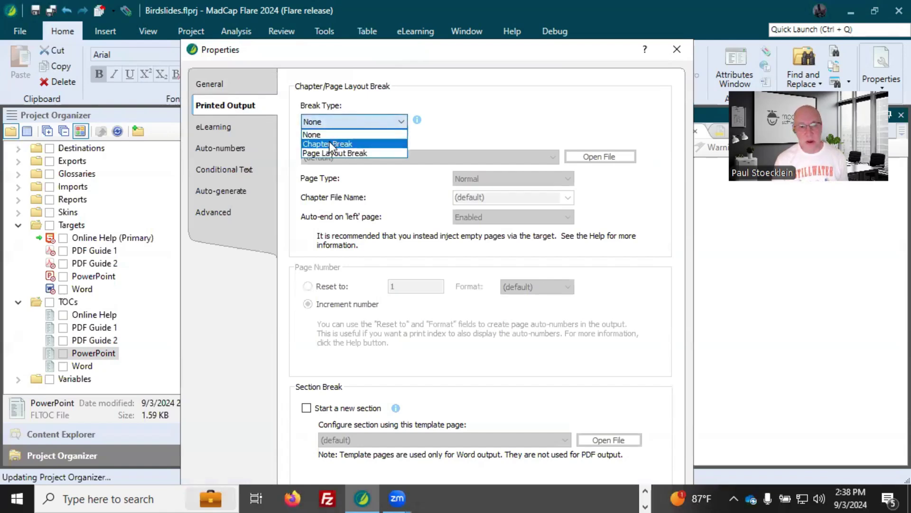
pyautogui.click(340, 144)
pyautogui.click(350, 156)
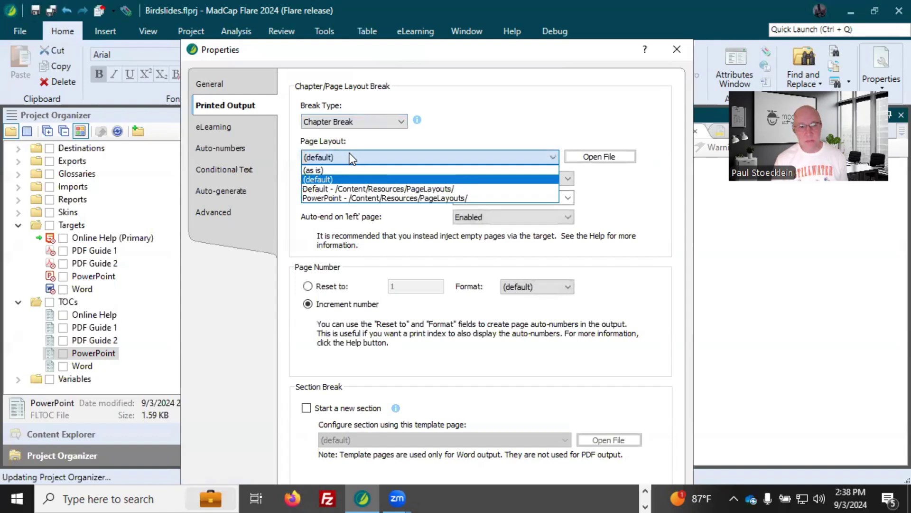
pyautogui.click(344, 198)
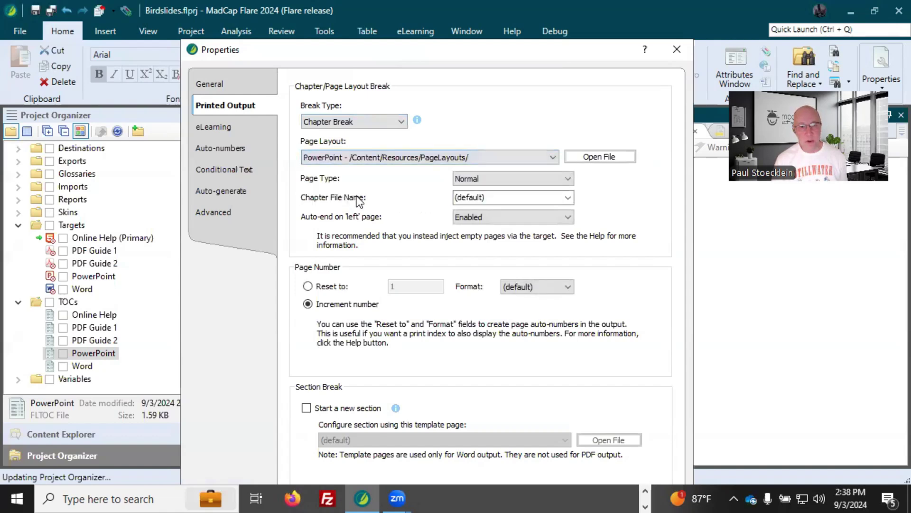
pyautogui.click(472, 181)
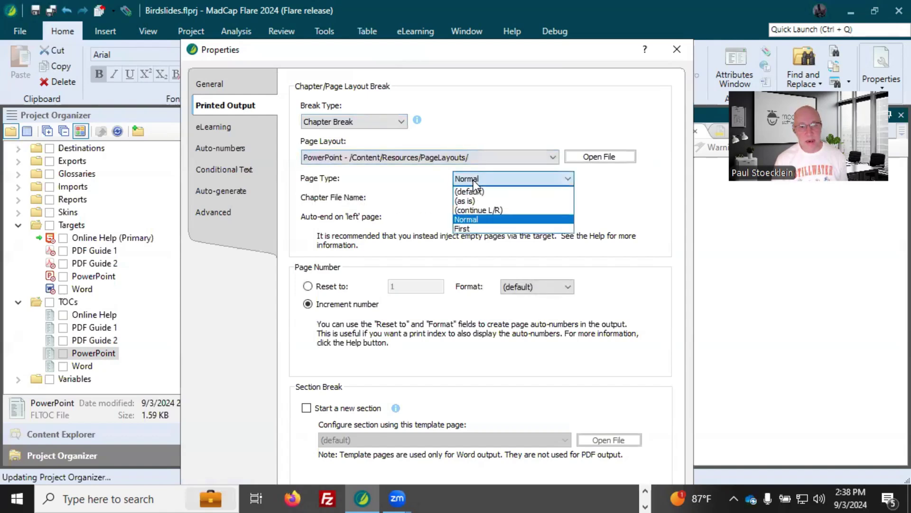
pyautogui.click(461, 229)
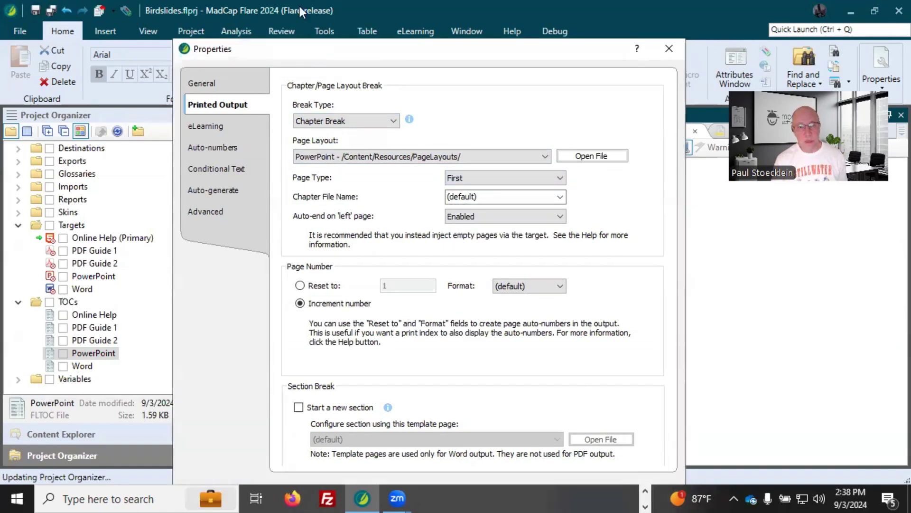
pyautogui.click(583, 457)
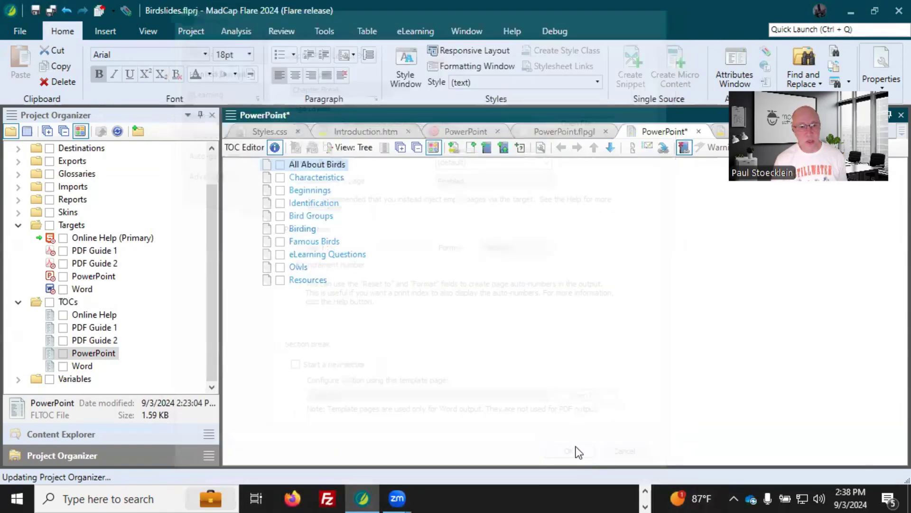
# Give the Characteristics TOC entry a Chapter Break using the PowerPoint page layout with the Normal page type, and save the TOC.
pyautogui.doubleClick(327, 182)
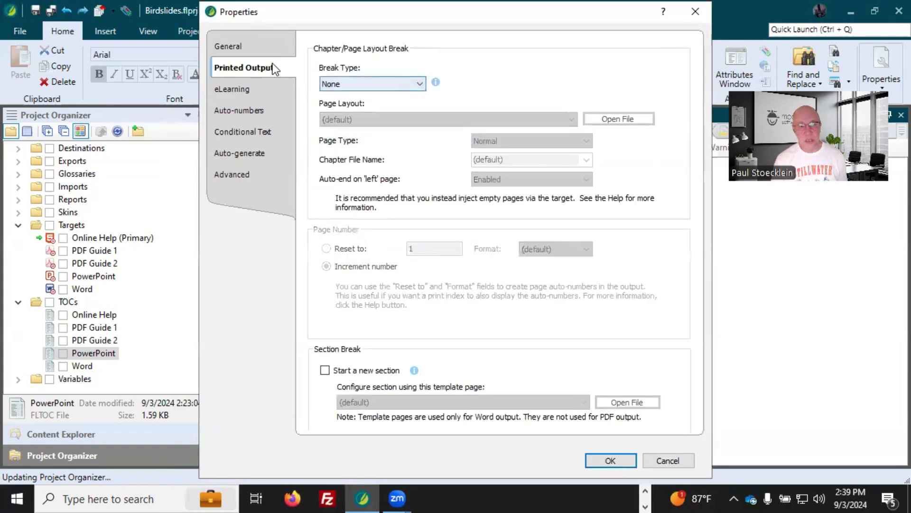
pyautogui.click(350, 84)
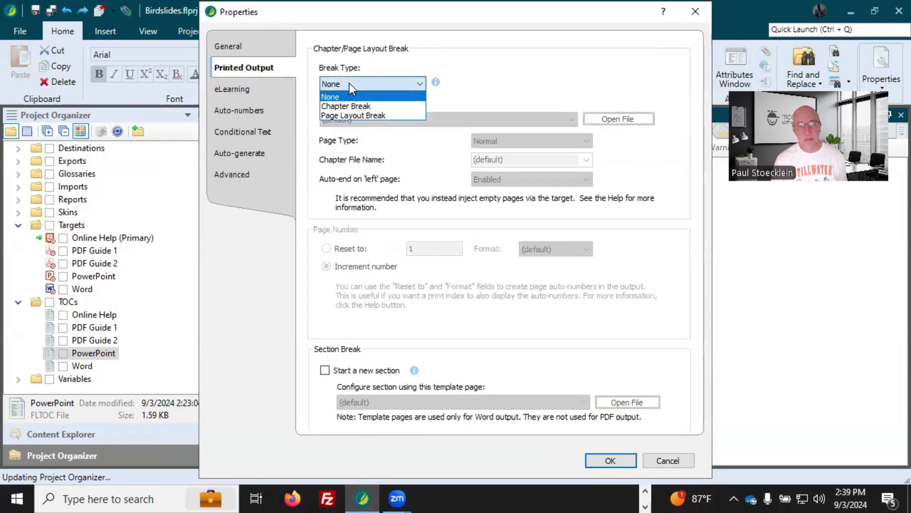
pyautogui.click(346, 105)
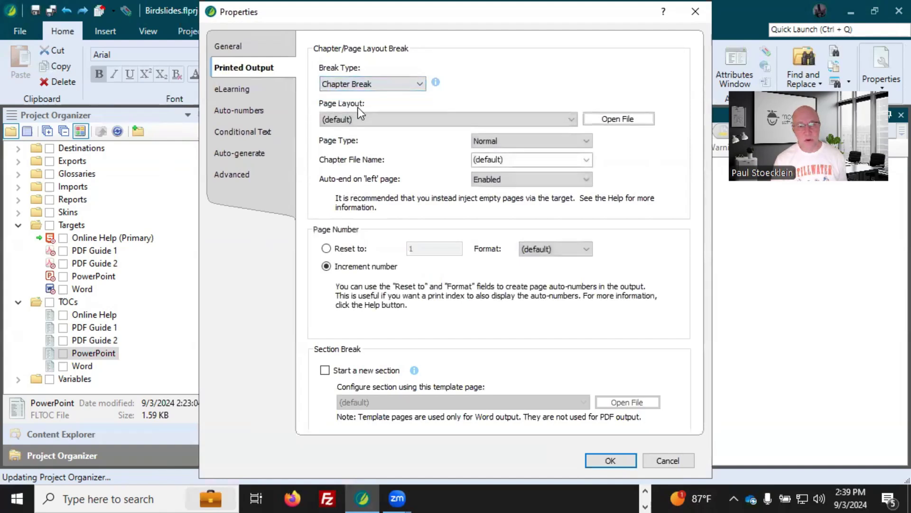
pyautogui.click(361, 120)
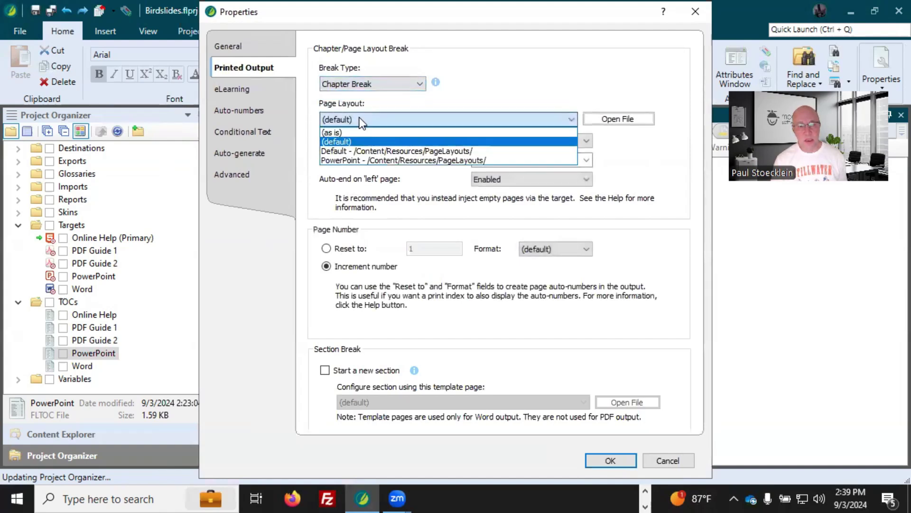
pyautogui.click(359, 160)
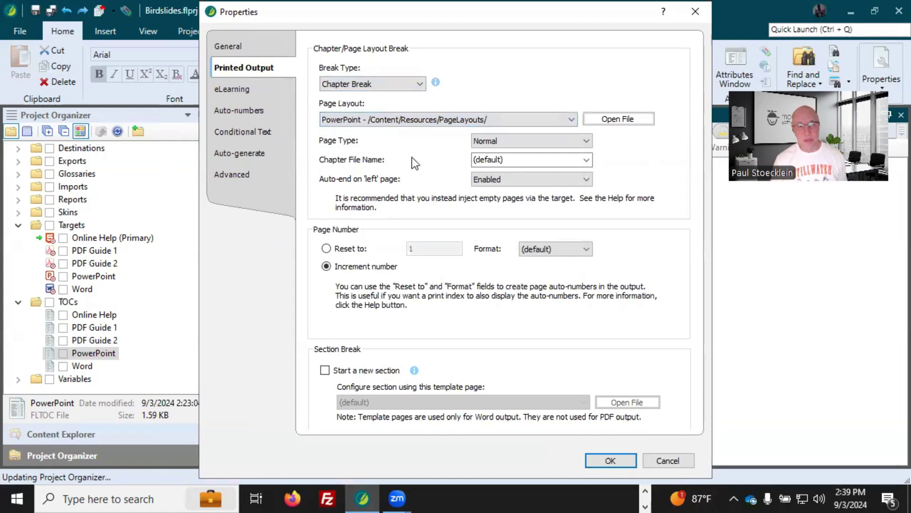
pyautogui.click(499, 140)
pyautogui.click(513, 152)
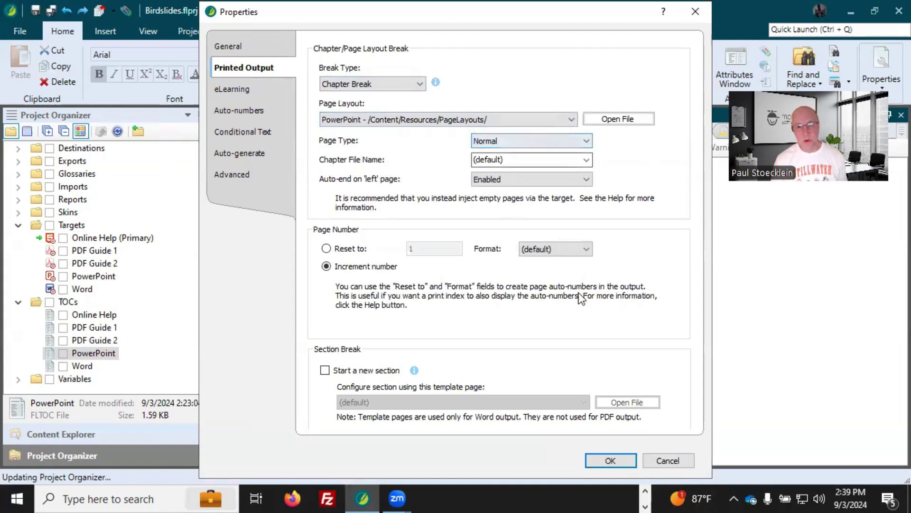
pyautogui.click(600, 460)
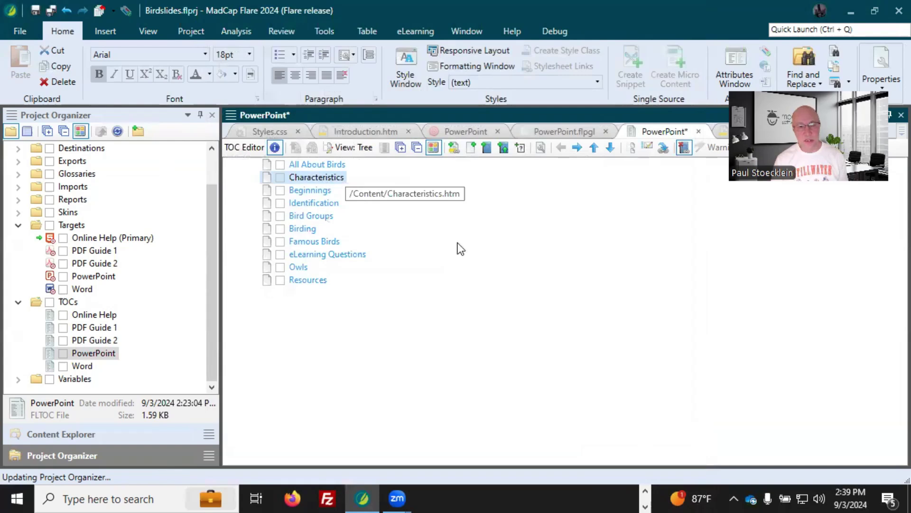
pyautogui.click(51, 17)
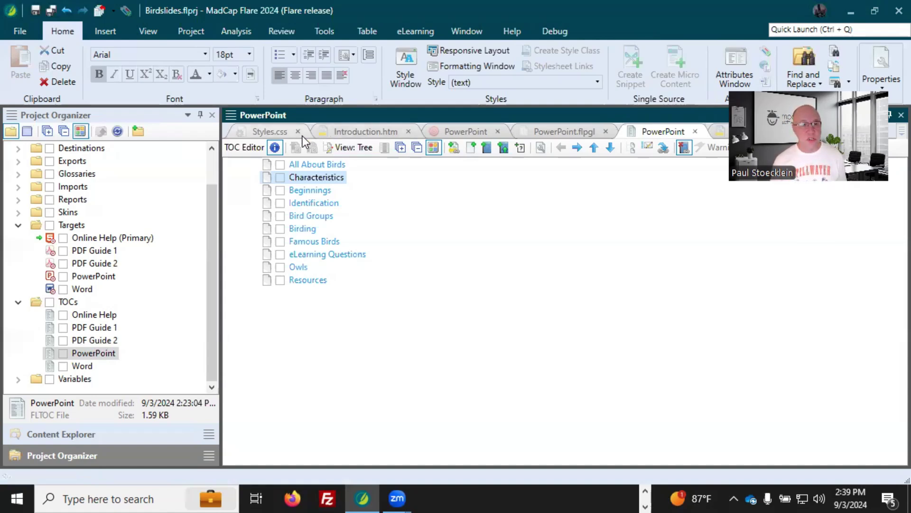
# Build the PowerPoint target, open the generated presentation to check the title slide, and close it.
pyautogui.click(273, 133)
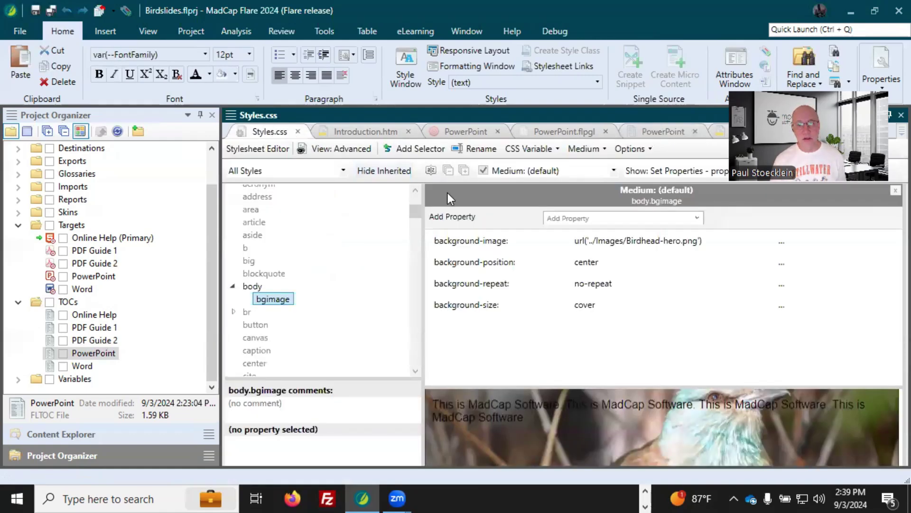
pyautogui.click(554, 132)
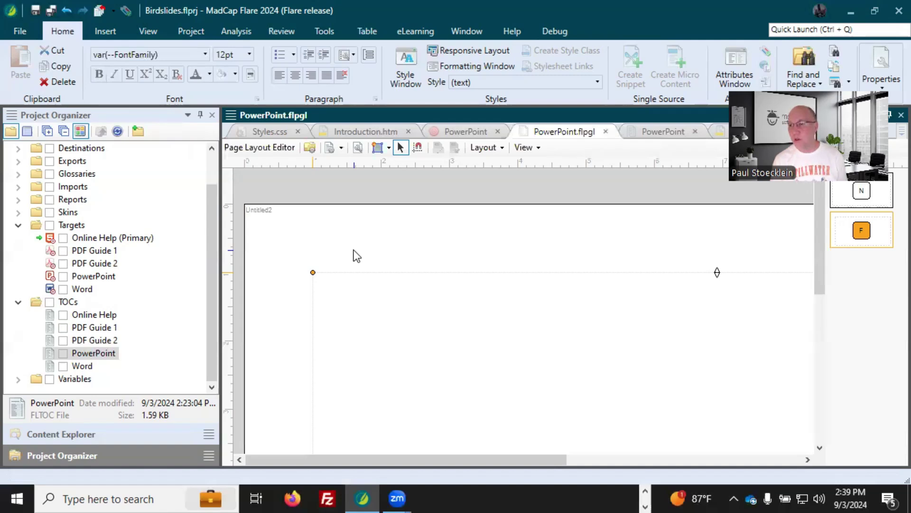
pyautogui.click(465, 131)
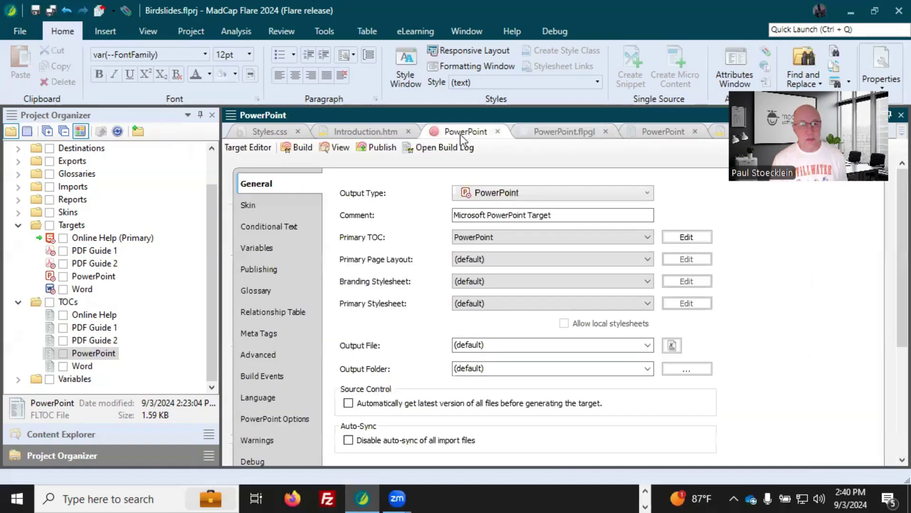
pyautogui.click(298, 150)
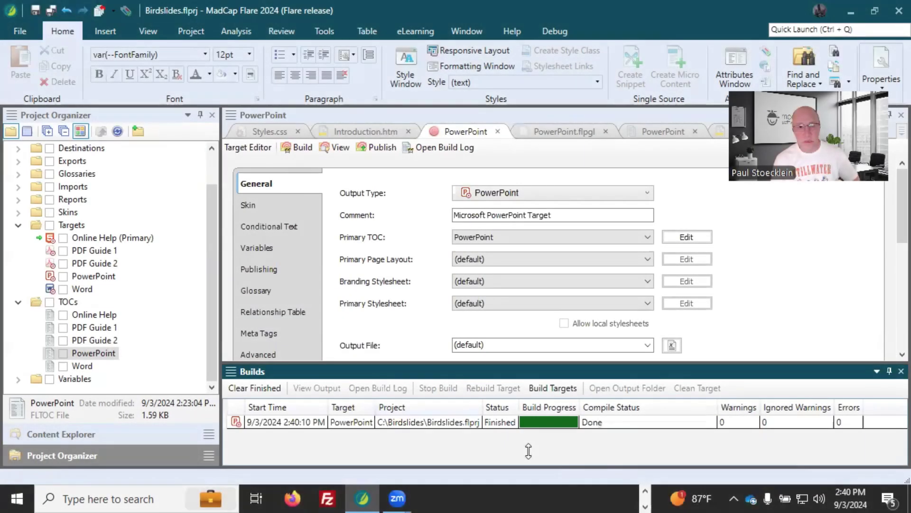
pyautogui.doubleClick(347, 422)
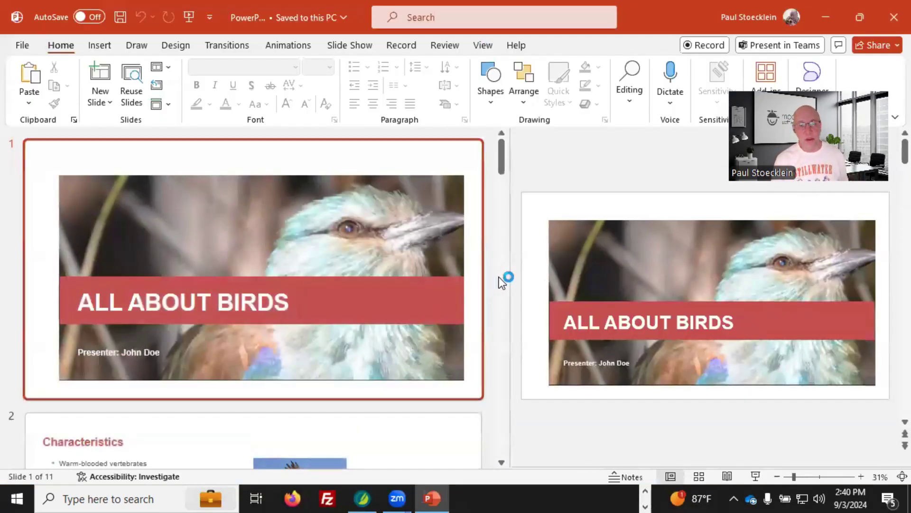
pyautogui.moveTo(508, 274); pyautogui.dragTo(290, 260)
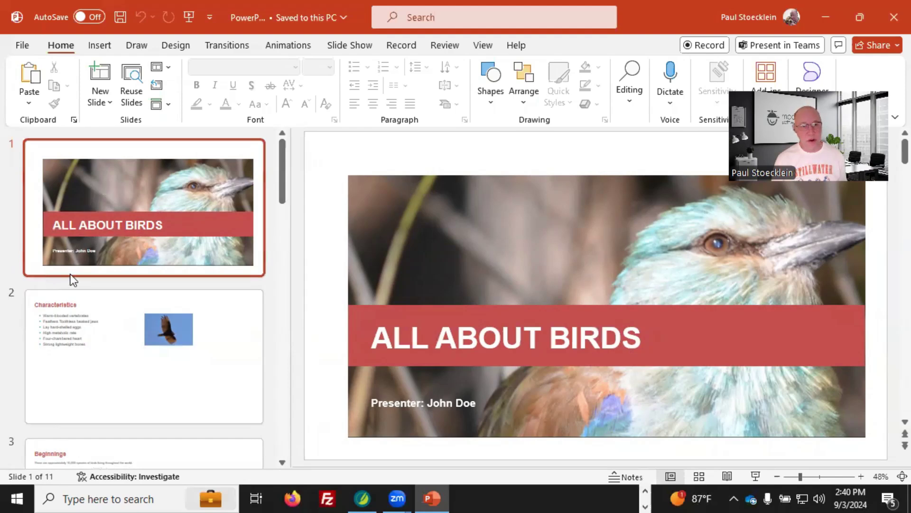
pyautogui.click(891, 28)
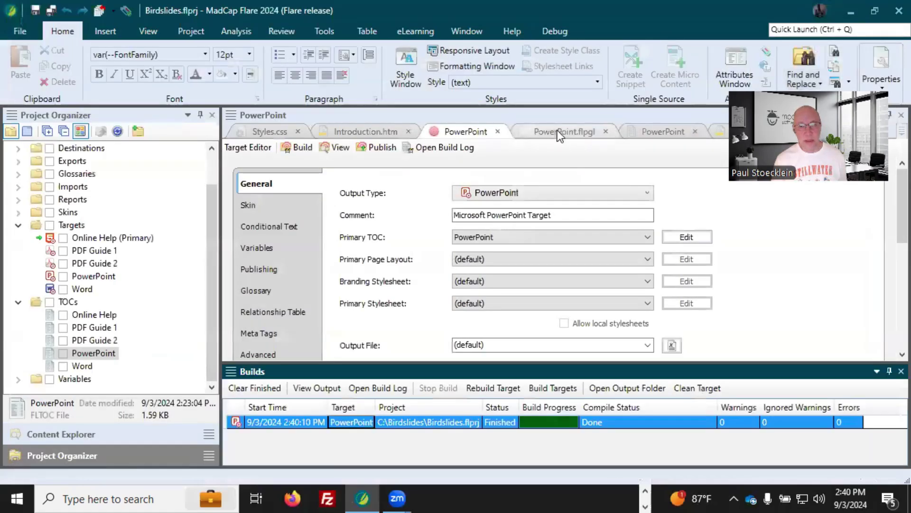
# Stretch the body frame of the First page in PowerPoint.flpgl to all page edges, removing the margins, and save the page layout.
pyautogui.click(558, 131)
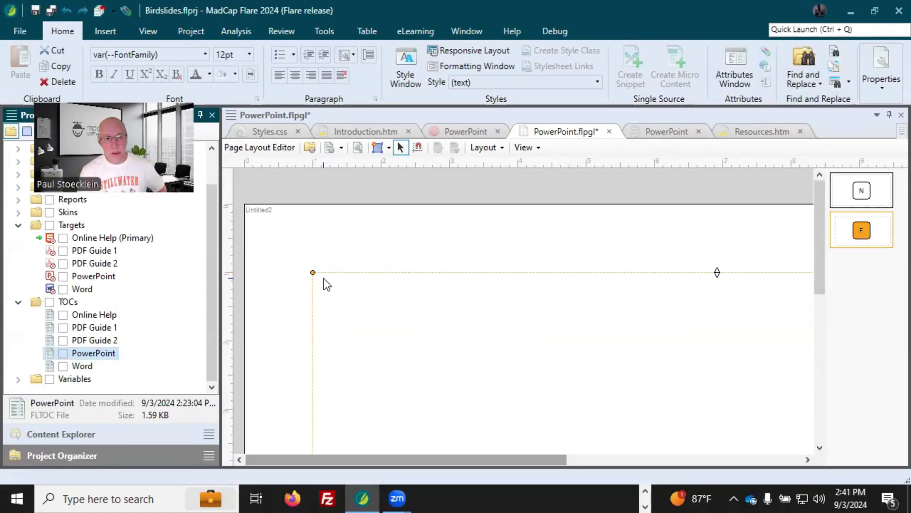
pyautogui.moveTo(312, 271); pyautogui.dragTo(243, 202)
pyautogui.moveTo(531, 459); pyautogui.dragTo(758, 409)
pyautogui.scroll(-3, 674, 340)
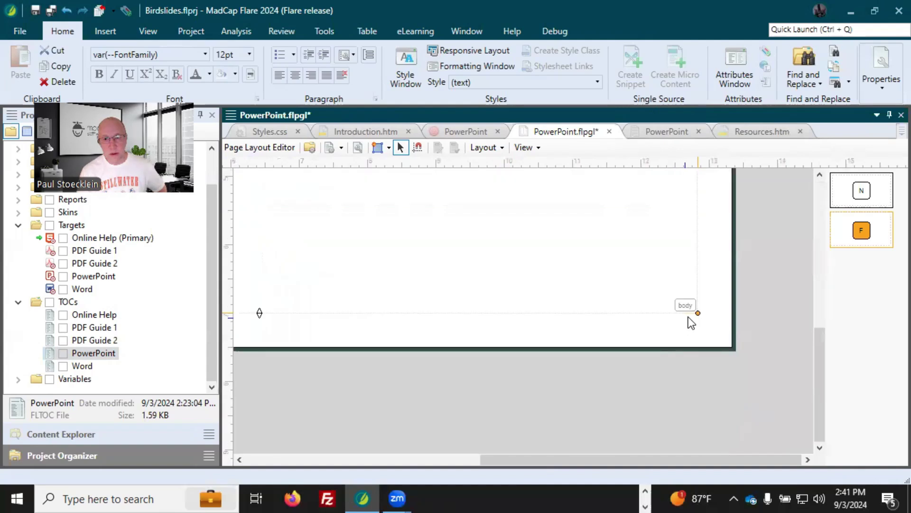
pyautogui.moveTo(697, 312); pyautogui.dragTo(732, 349)
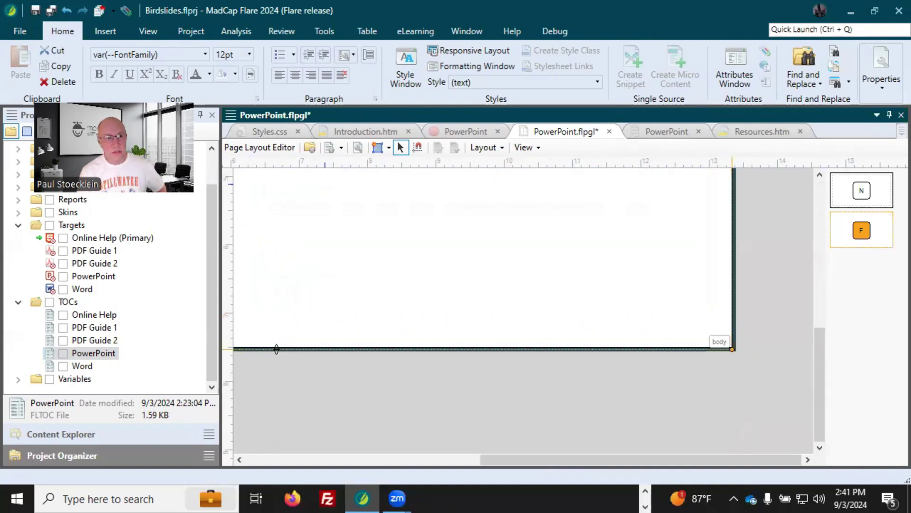
pyautogui.click(35, 10)
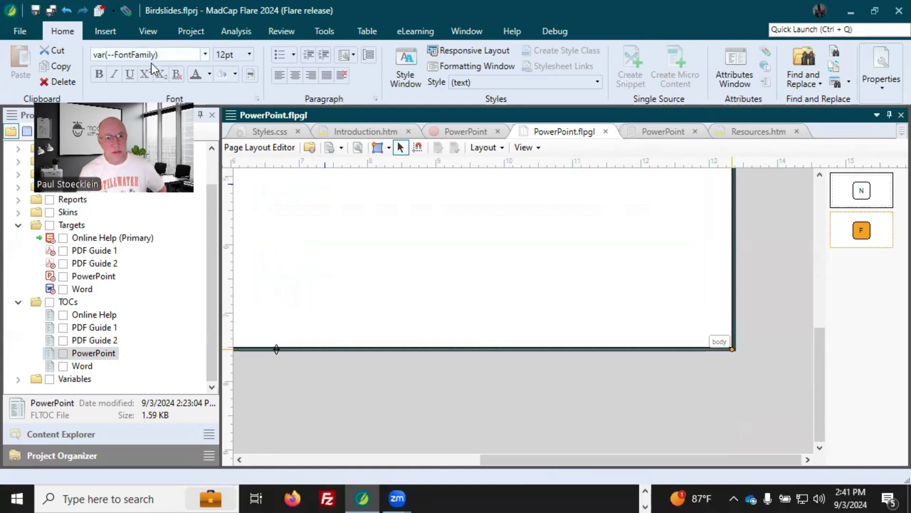
# Rebuild the PowerPoint target with the full-page body frame and open the new output.
pyautogui.click(465, 132)
pyautogui.click(291, 149)
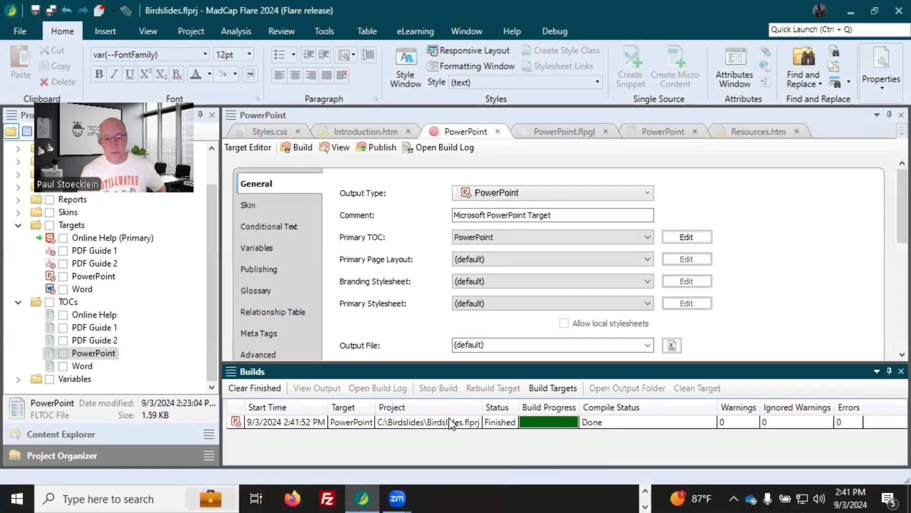
pyautogui.click(450, 422)
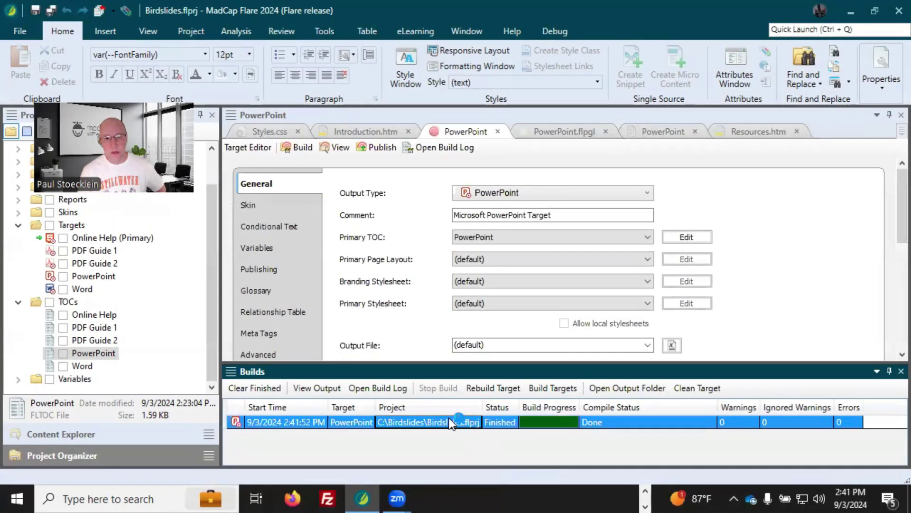